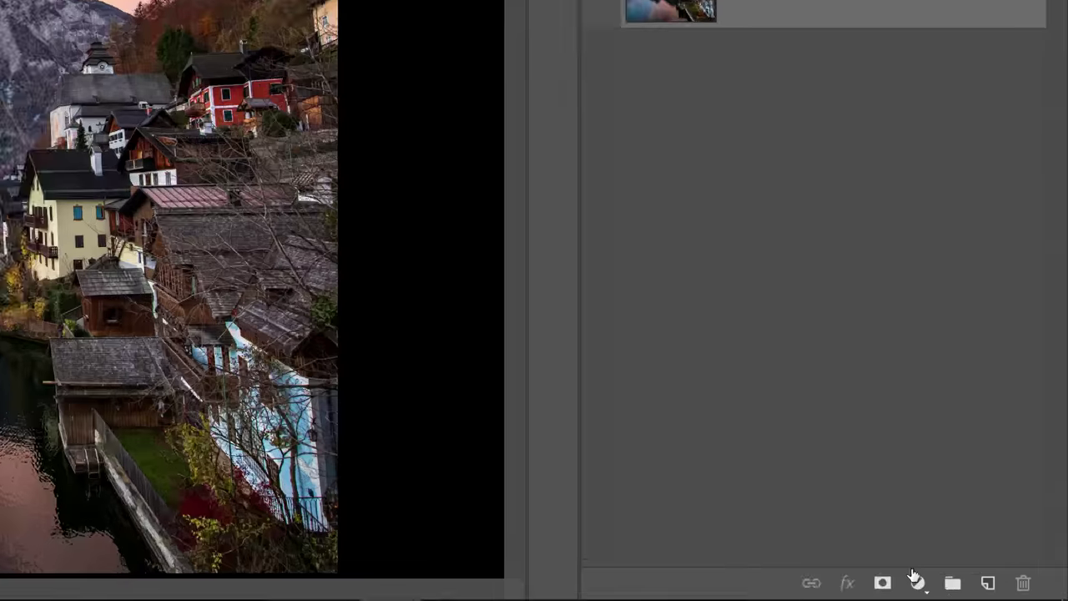
Add a Photo Filter adjustment layer using Warming Filter (85) at 54% density.
{"action": "left_click", "coordinate": [971, 589]}
{"action": "left_click", "coordinate": [991, 469]}
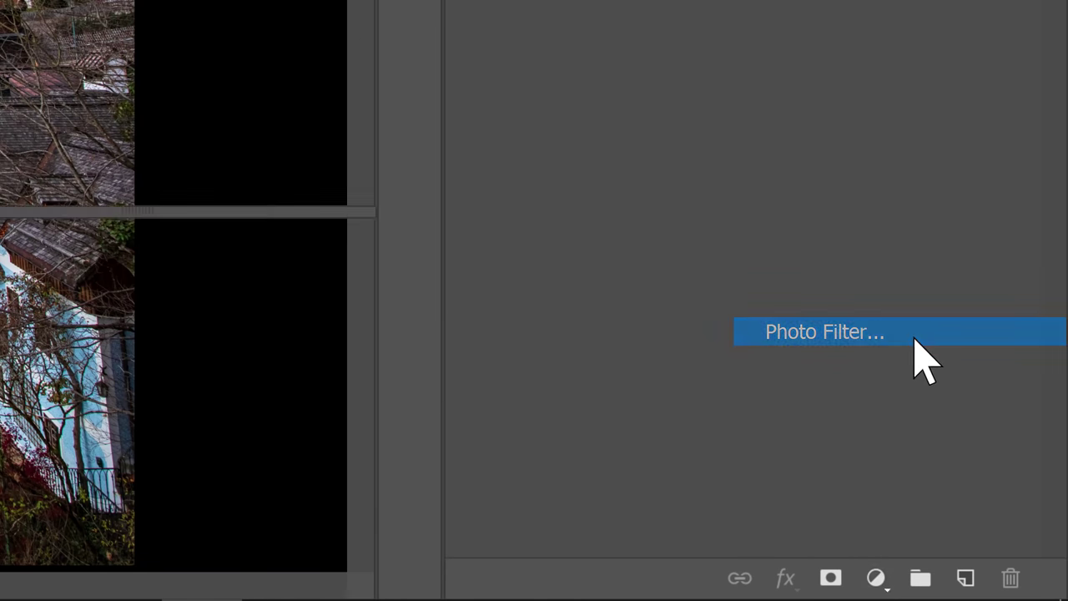
{"action": "left_click_drag", "start_coordinate": [547, 240], "coordinate": [604, 231]}
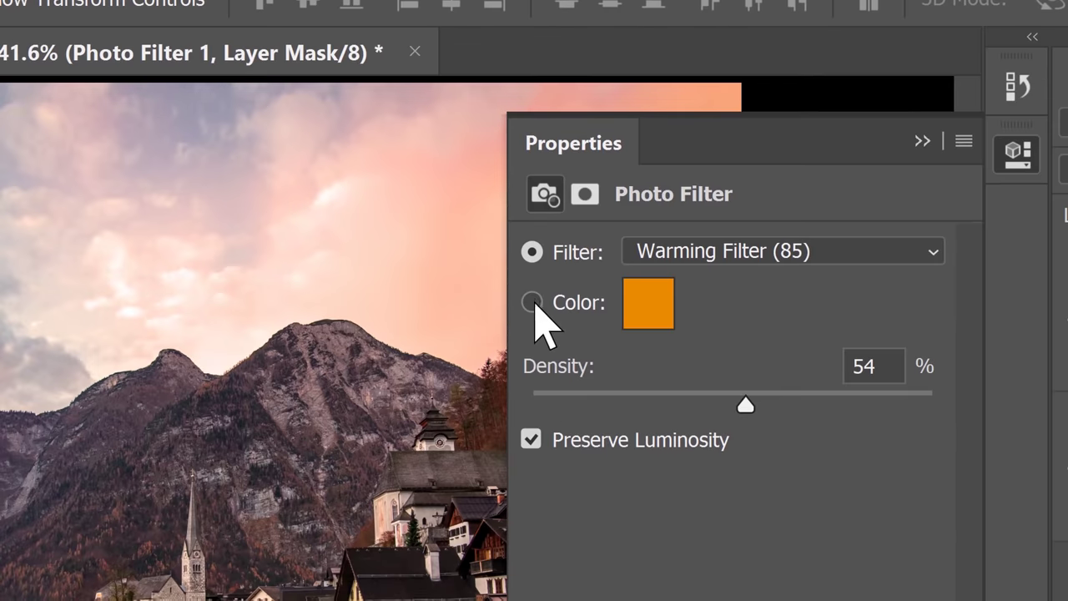
Switch Photo Filter 1 to a custom orange colour, ff9500.
{"action": "left_click", "coordinate": [496, 190]}
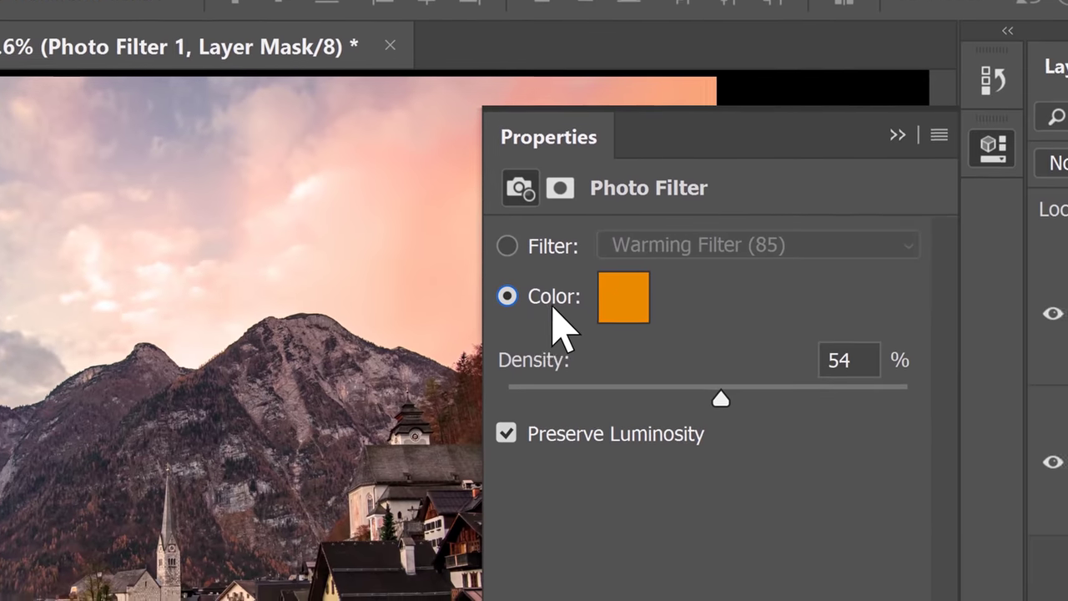
{"action": "left_click", "coordinate": [531, 303]}
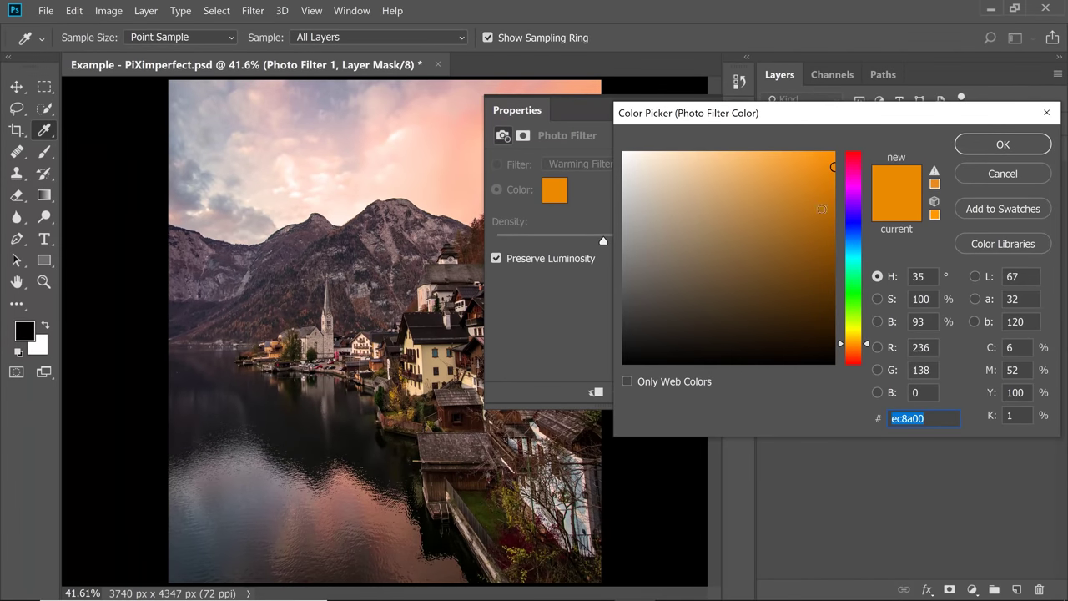
{"action": "left_click_drag", "start_coordinate": [822, 166], "coordinate": [848, 139]}
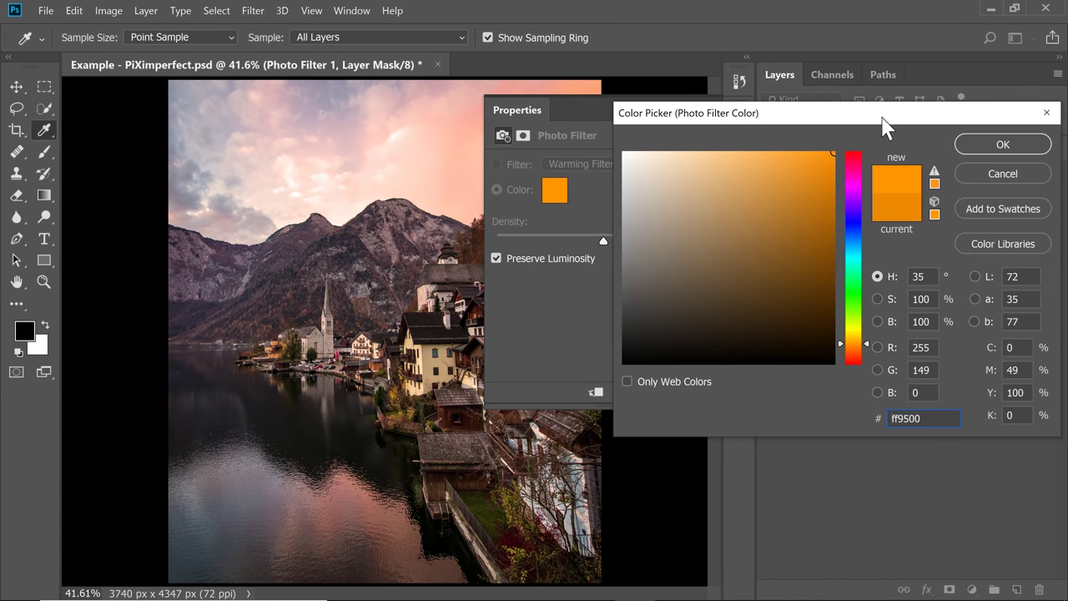
{"action": "left_click", "coordinate": [977, 143]}
{"action": "key", "text": "v"}
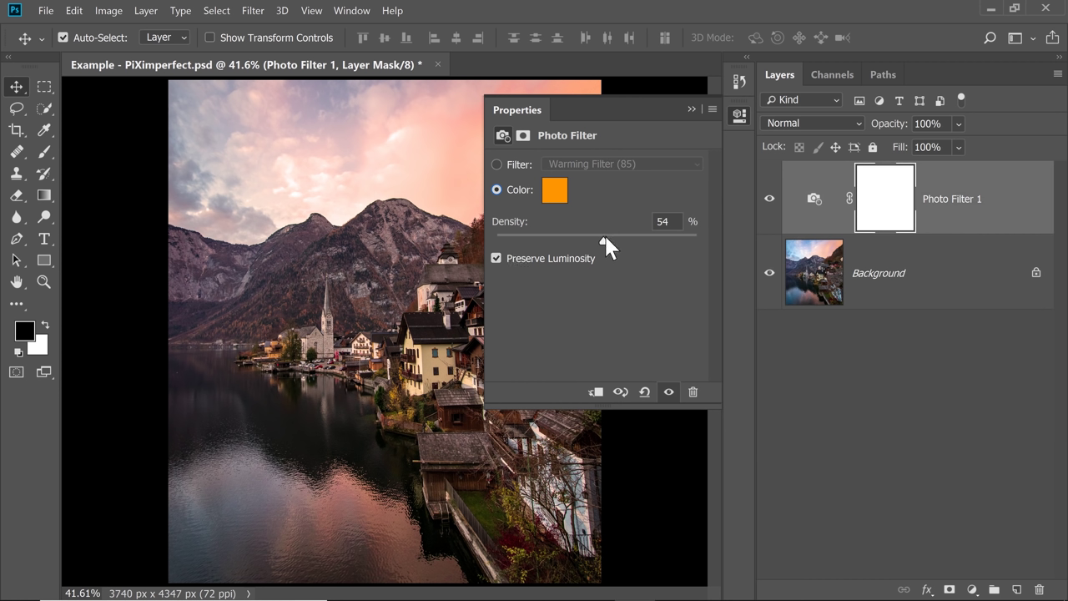
Push Photo Filter 1's density up to 100%, washing the whole photo orange.
{"action": "left_click_drag", "start_coordinate": [603, 234], "coordinate": [576, 238]}
{"action": "left_click_drag", "start_coordinate": [635, 237], "coordinate": [710, 239]}
{"action": "key", "text": "ctrl+2"}
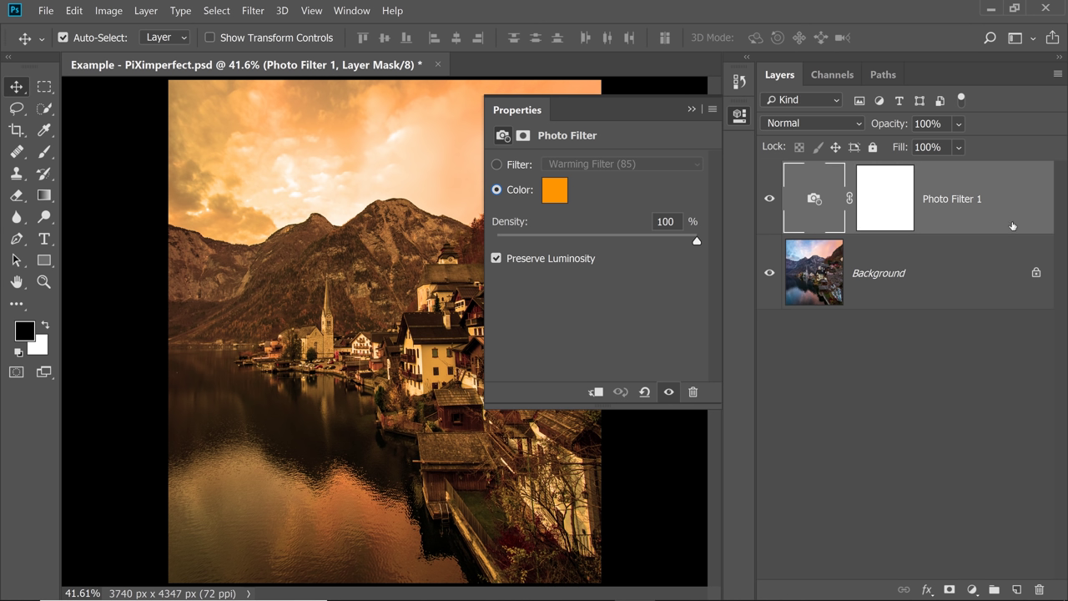
Split Photo Filter 1's Blend If Underlying Layer to 0/255 so orange stays mainly in the sky.
{"action": "double_click", "coordinate": [964, 256]}
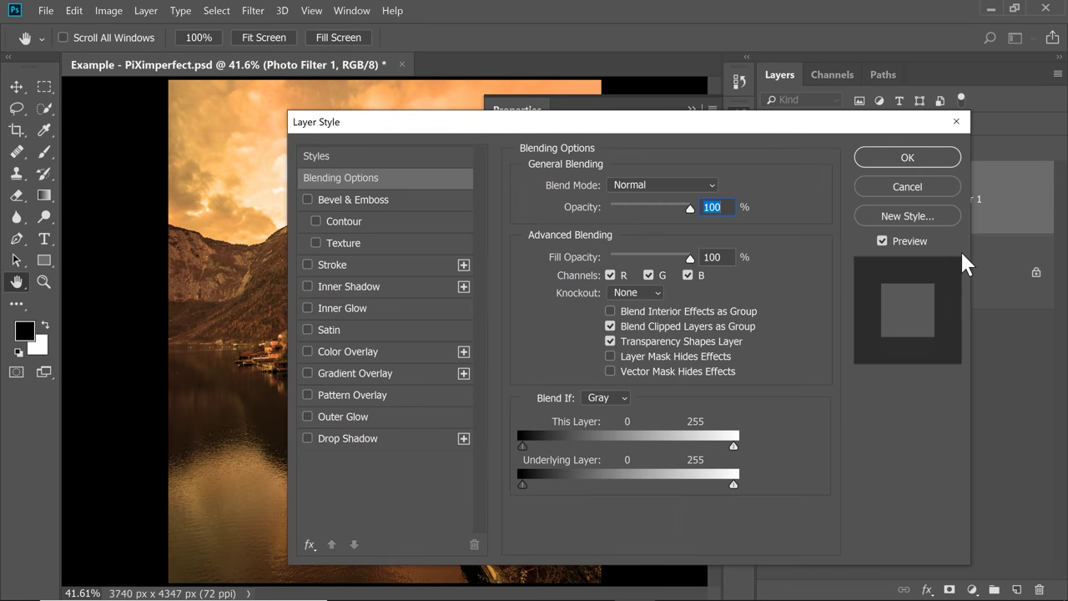
{"action": "left_click_drag", "start_coordinate": [526, 122], "coordinate": [808, 102]}
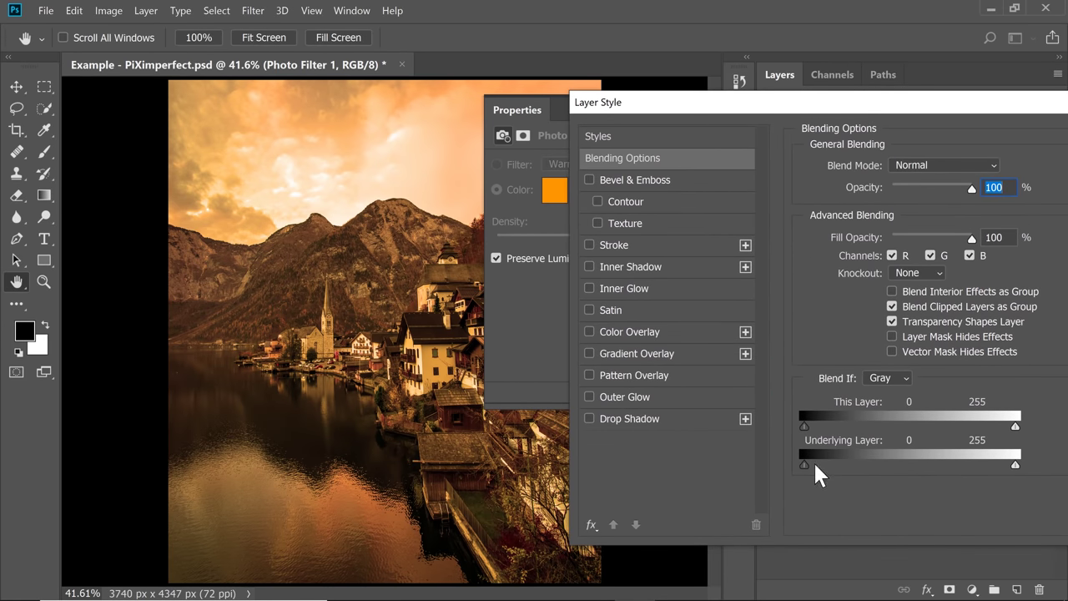
{"action": "left_click_drag", "start_coordinate": [804, 466], "coordinate": [865, 466]}
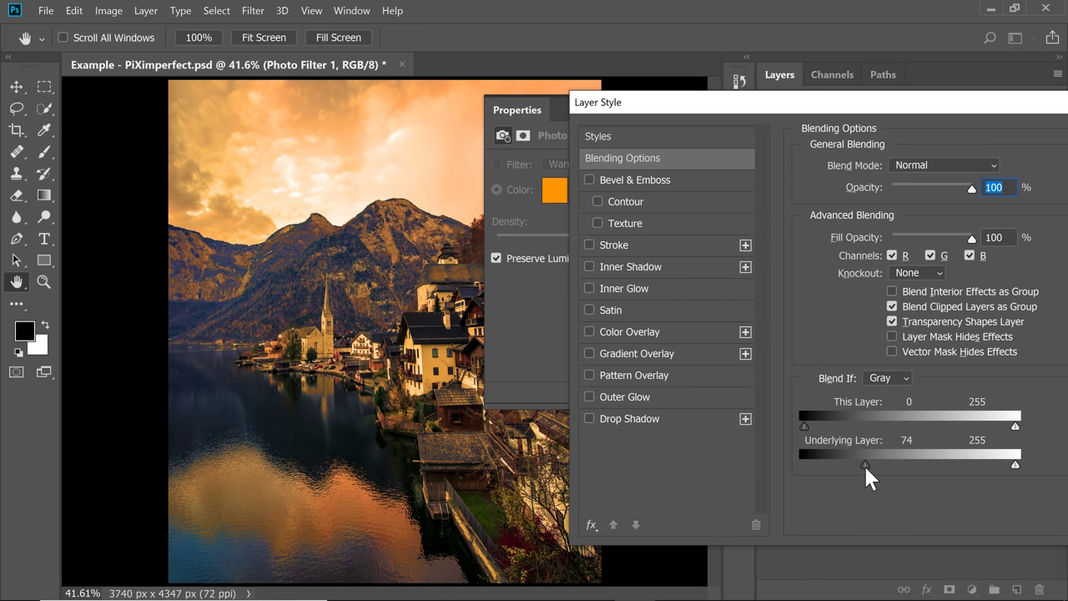
{"action": "left_click_drag", "start_coordinate": [866, 465], "coordinate": [1039, 465]}
{"action": "left_click_drag", "start_coordinate": [864, 467], "coordinate": [751, 477]}
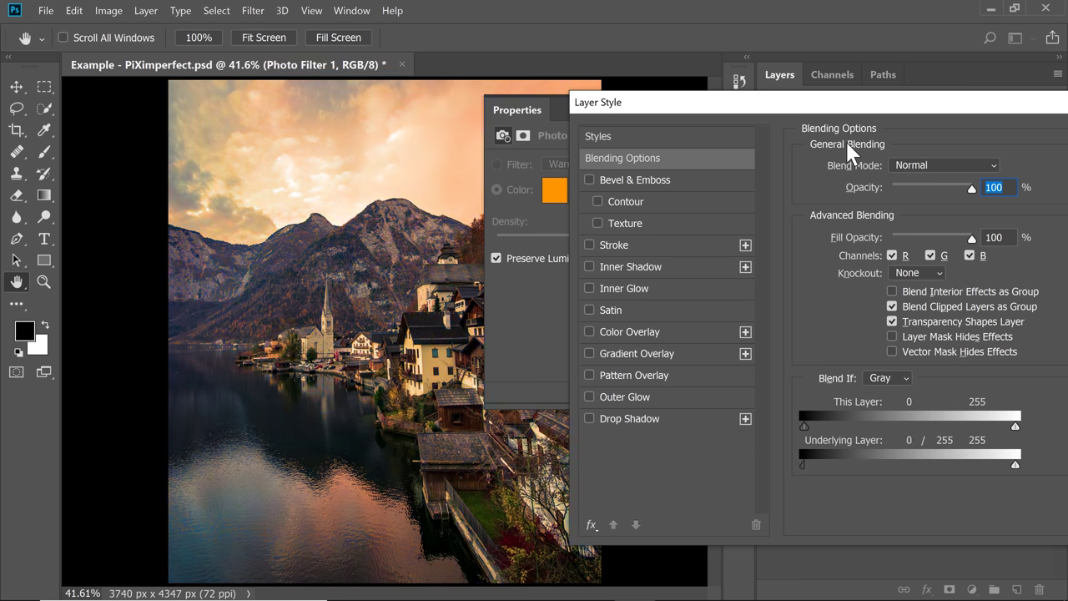
{"action": "left_click_drag", "start_coordinate": [871, 107], "coordinate": [770, 134]}
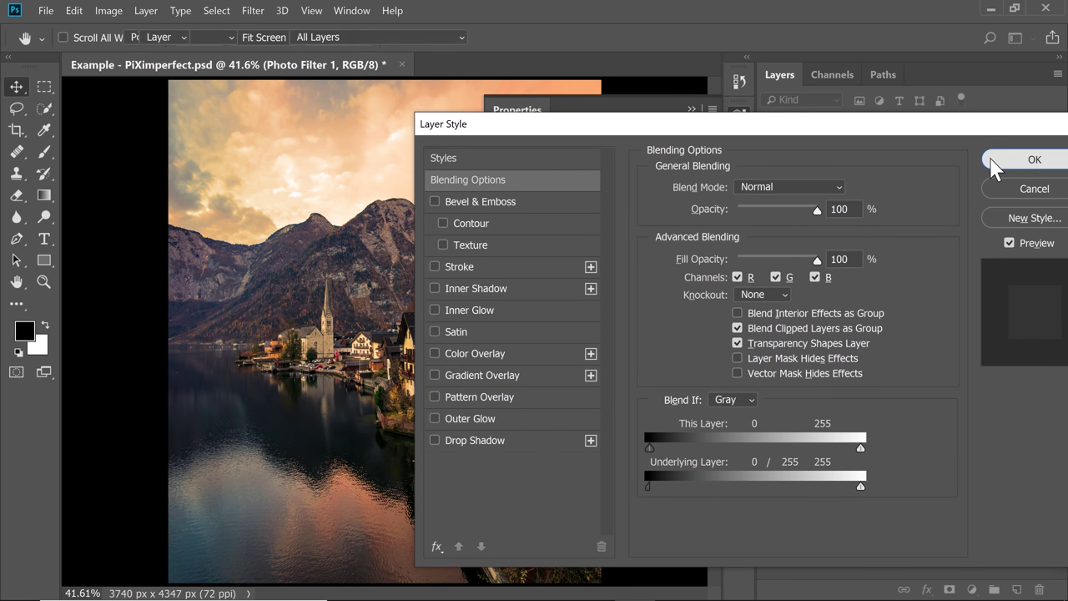
{"action": "left_click", "coordinate": [994, 168]}
{"action": "left_click", "coordinate": [691, 109]}
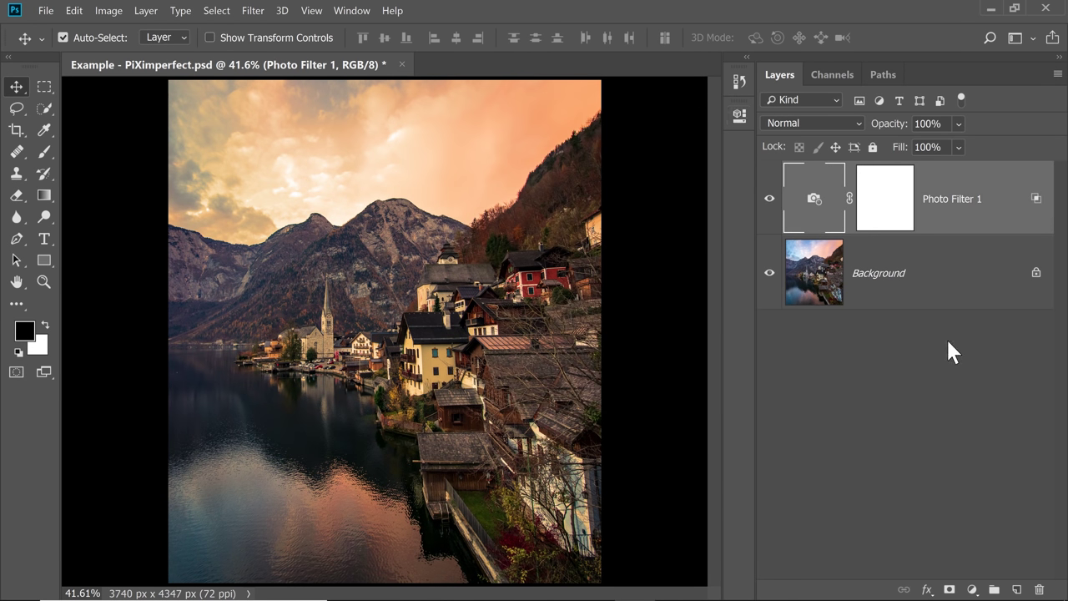
Duplicate Photo Filter 1 with Ctrl+J and set the copy's blend mode to Multiply.
{"action": "key", "text": "ctrl"}
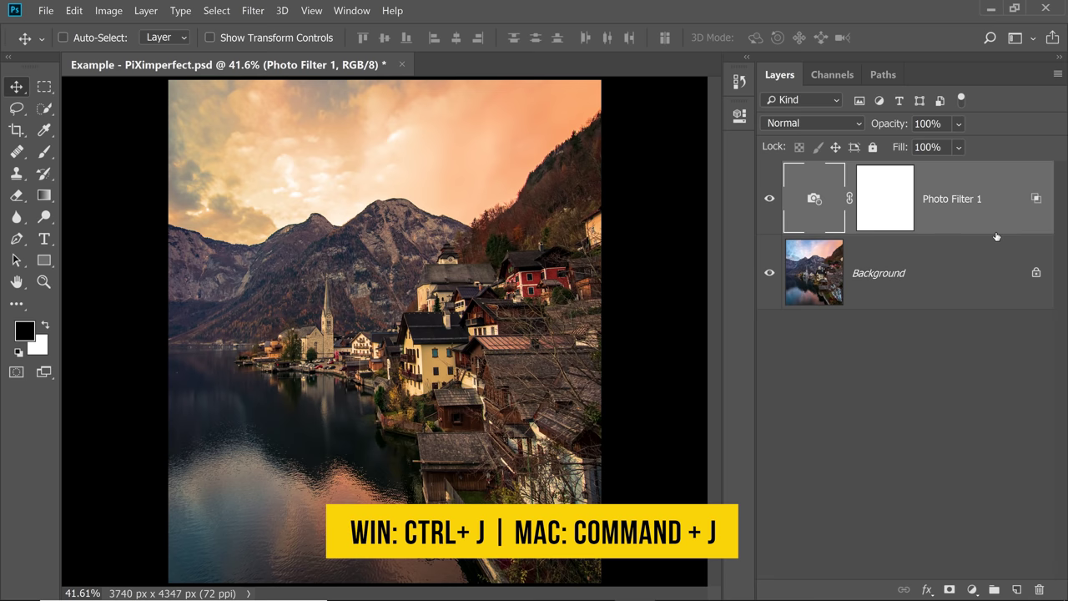
{"action": "key", "text": "ctrl+j"}
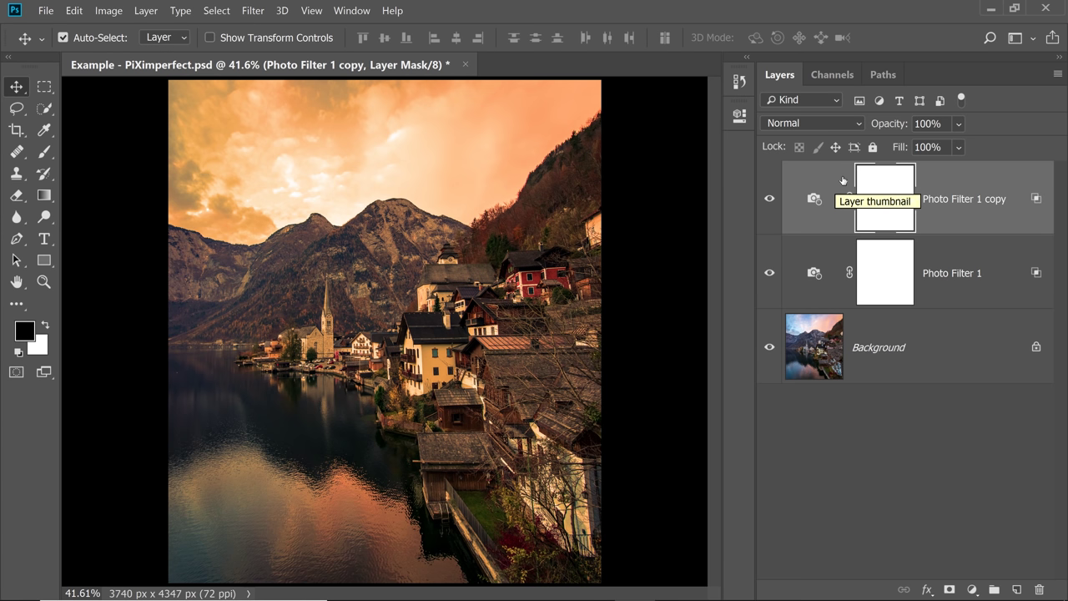
{"action": "left_click", "coordinate": [824, 125]}
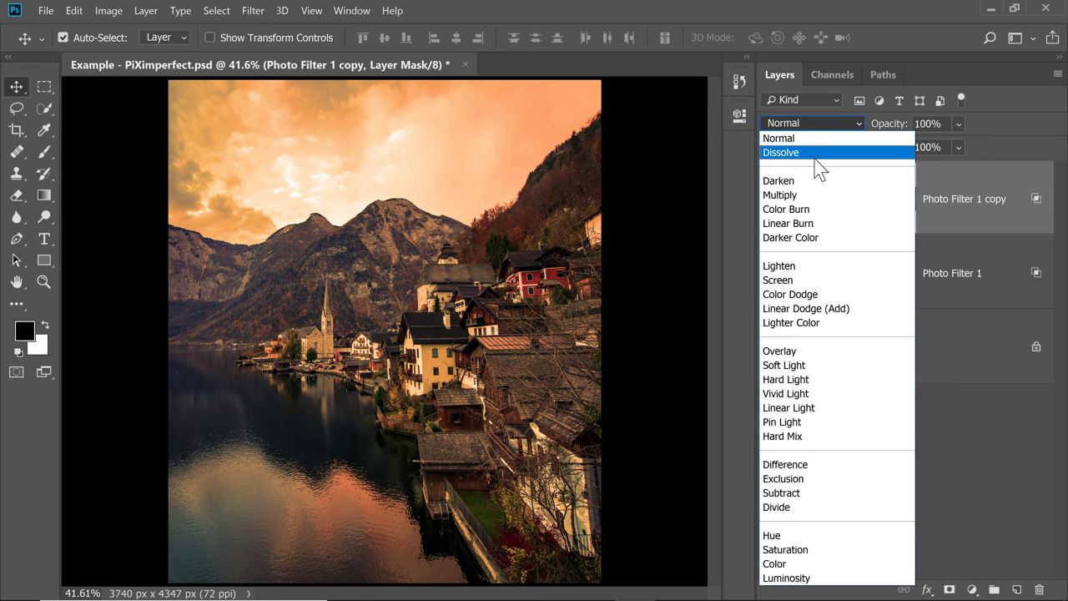
{"action": "left_click", "coordinate": [789, 192]}
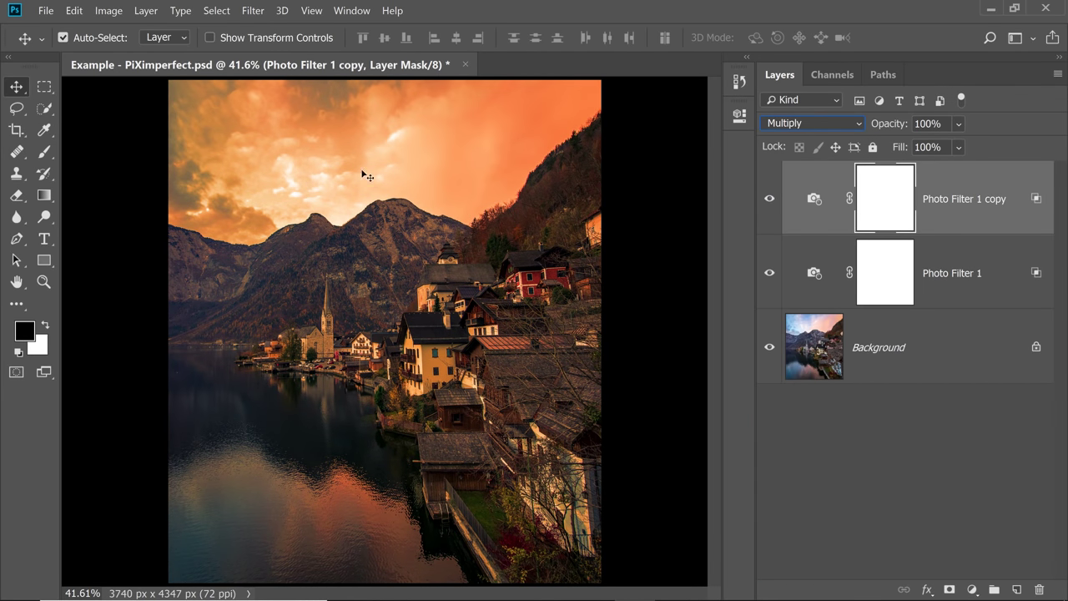
{"action": "left_click", "coordinate": [767, 204]}
{"action": "left_click", "coordinate": [767, 204]}
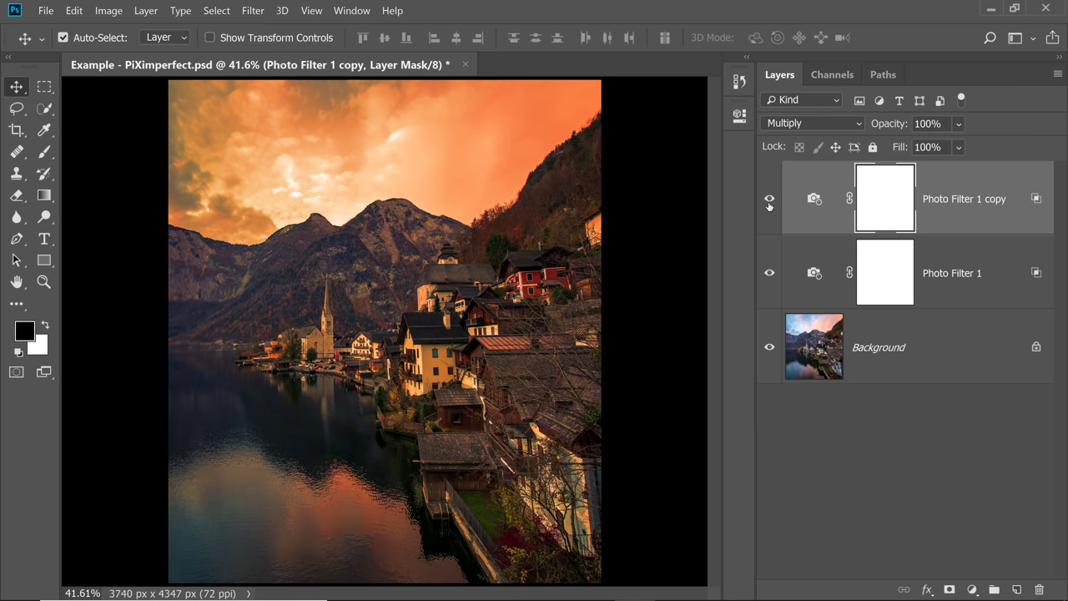
{"action": "left_click", "coordinate": [814, 123]}
{"action": "left_click", "coordinate": [795, 140]}
{"action": "left_click", "coordinate": [804, 122]}
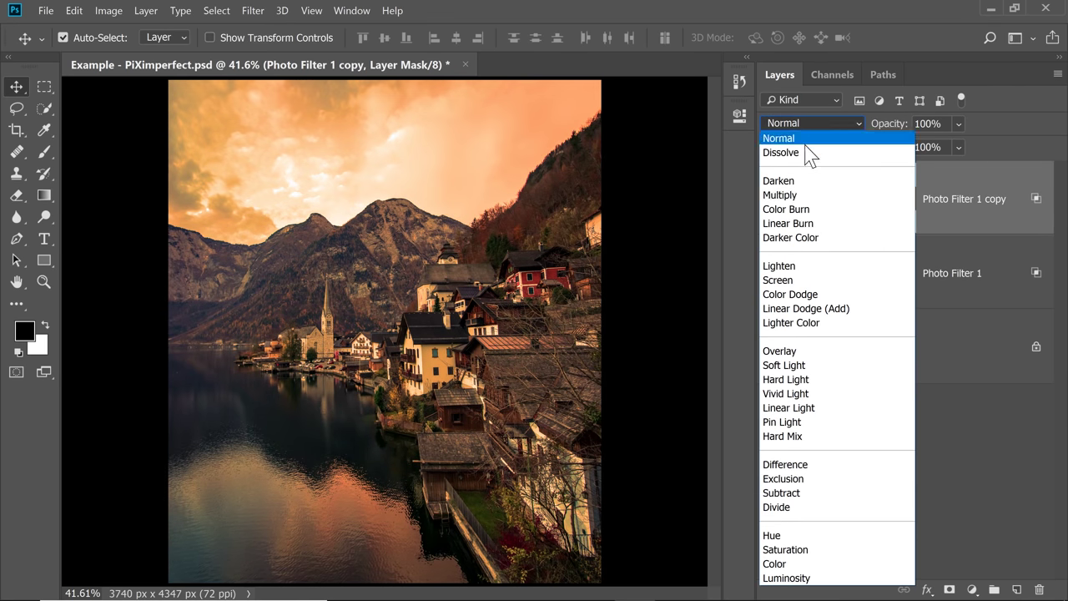
{"action": "left_click", "coordinate": [781, 194]}
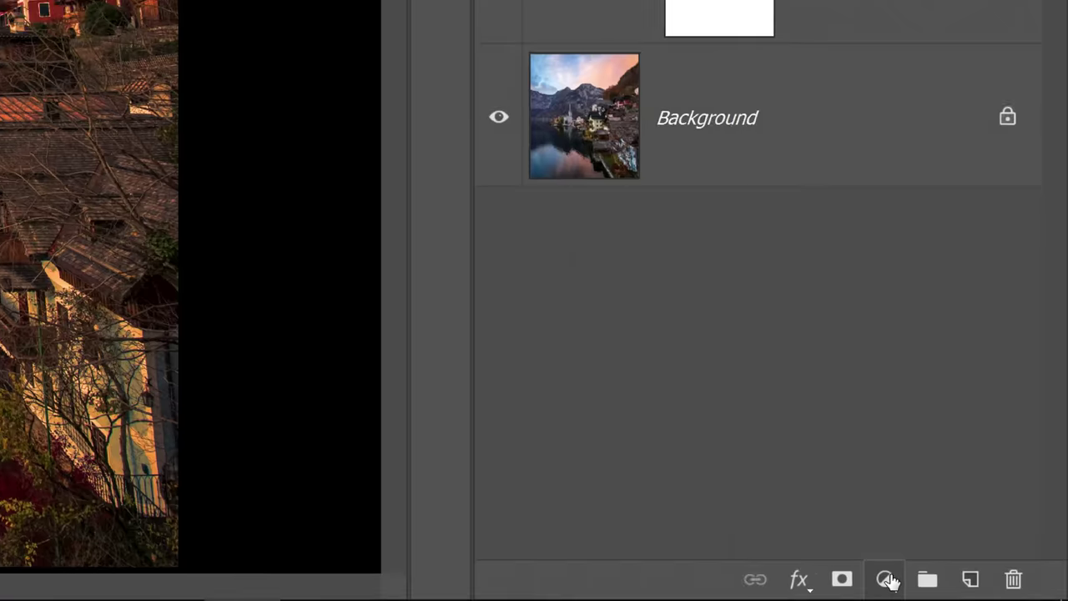
Add Photo Filter 2 on top with Warming Filter (85) at about 68% density.
{"action": "left_click", "coordinate": [972, 590]}
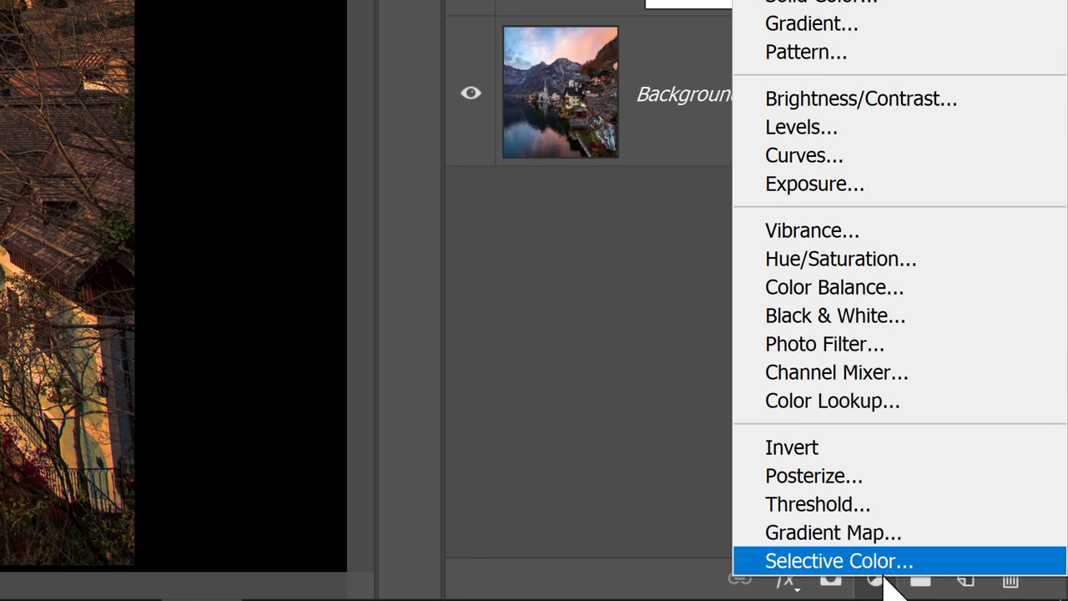
{"action": "left_click", "coordinate": [883, 348]}
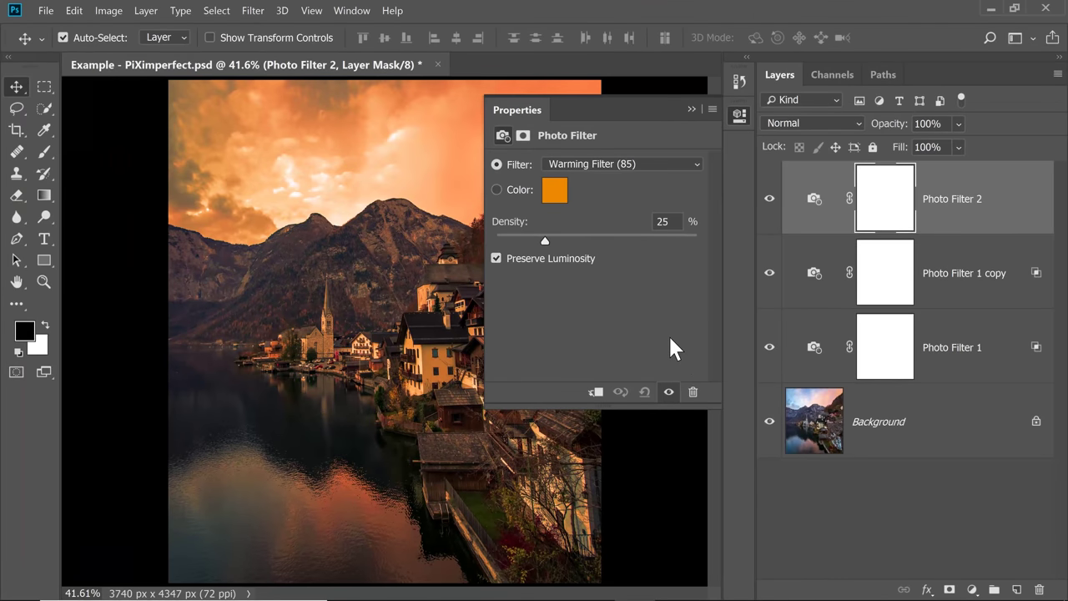
{"action": "left_click_drag", "start_coordinate": [544, 236], "coordinate": [626, 238]}
{"action": "left_click", "coordinate": [691, 110]}
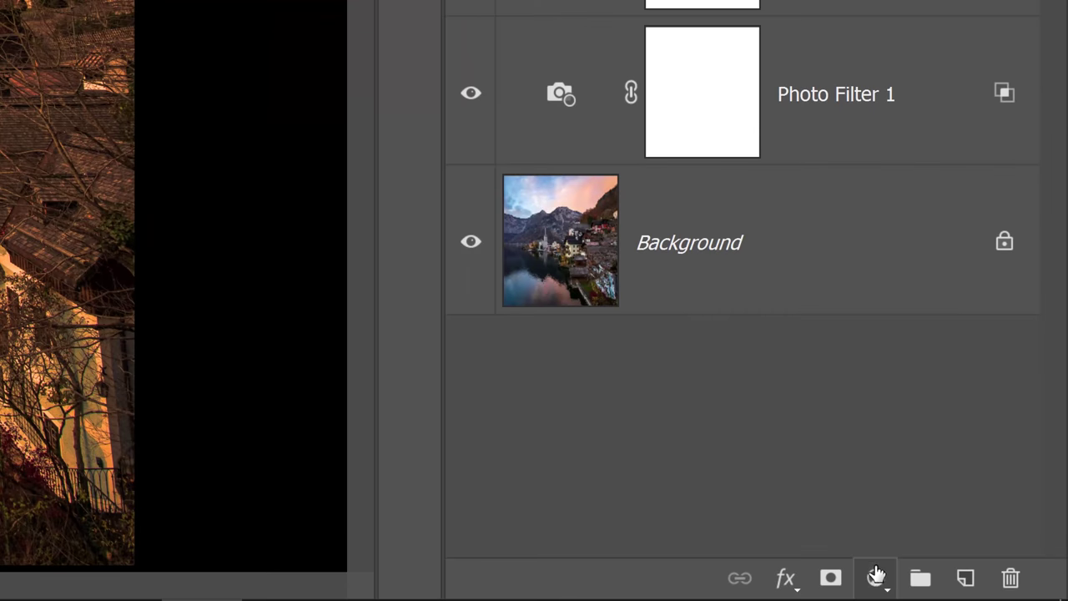
Add Photo Filter 3 with custom blue-violet colour 3e0ec6 at 82% density.
{"action": "left_click", "coordinate": [973, 588]}
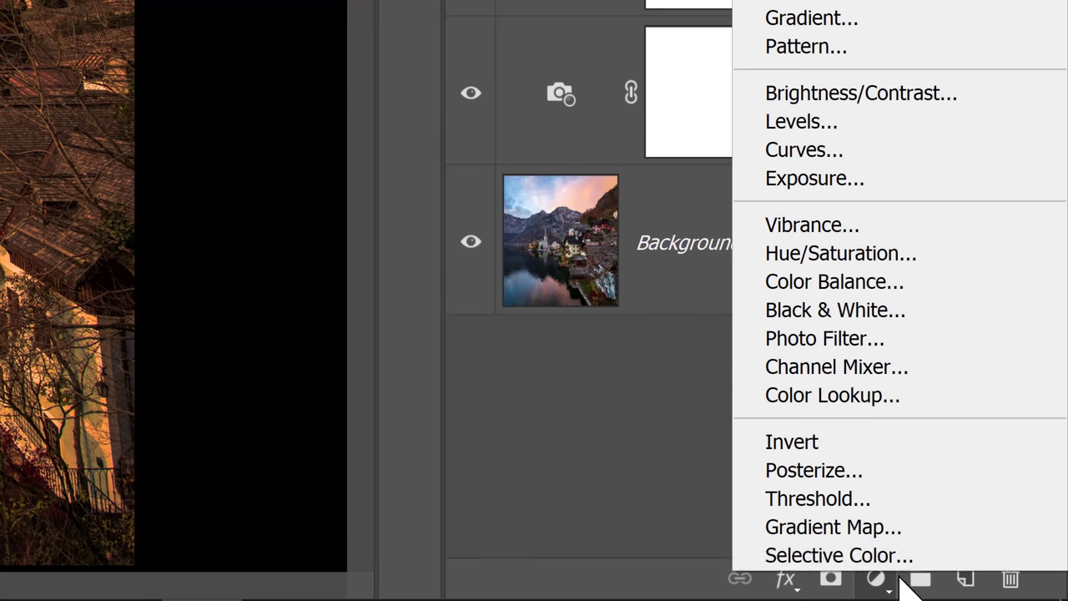
{"action": "left_click", "coordinate": [900, 344]}
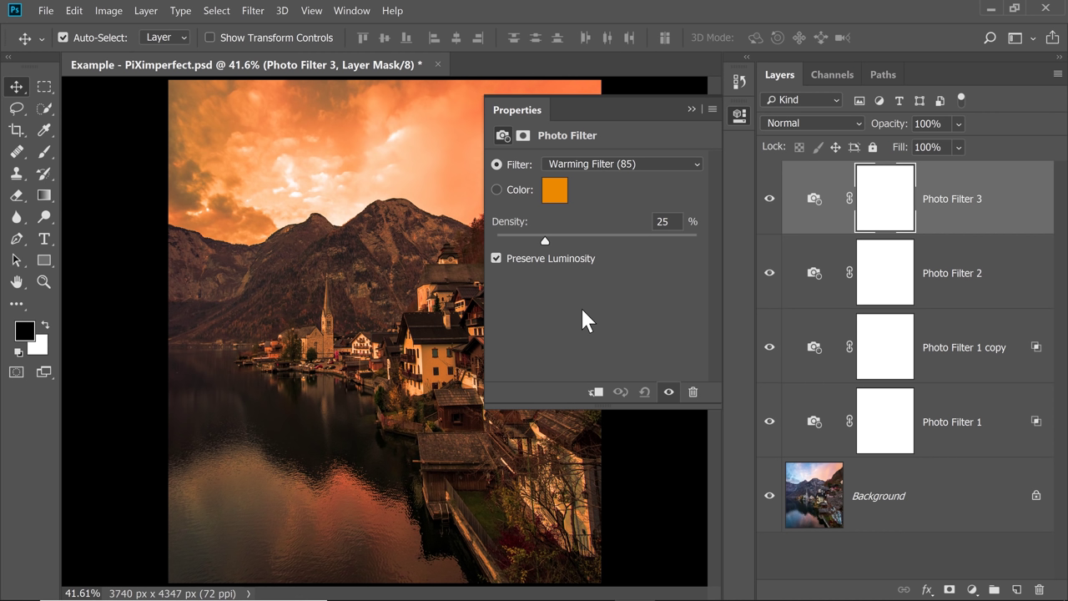
{"action": "left_click", "coordinate": [497, 190]}
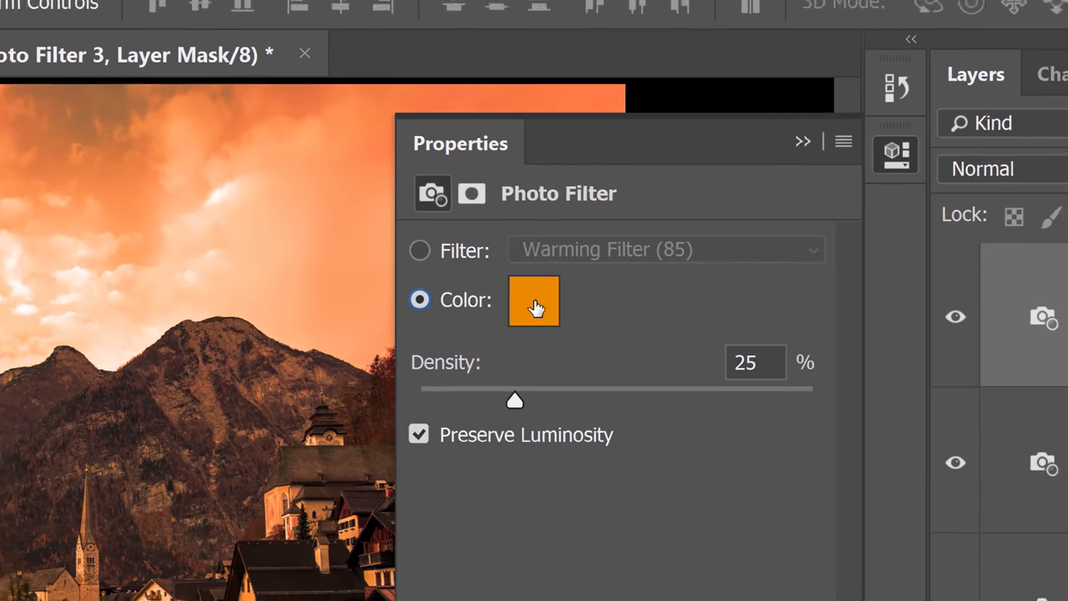
{"action": "left_click", "coordinate": [555, 191]}
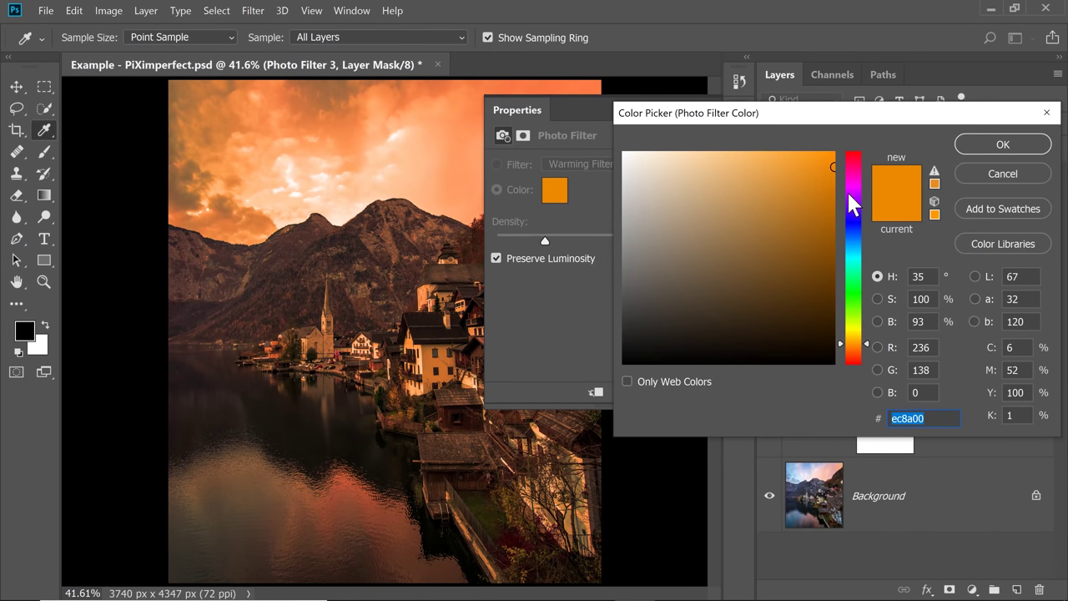
{"action": "left_click_drag", "start_coordinate": [850, 199], "coordinate": [849, 213]}
{"action": "left_click", "coordinate": [822, 182]}
{"action": "left_click", "coordinate": [820, 198]}
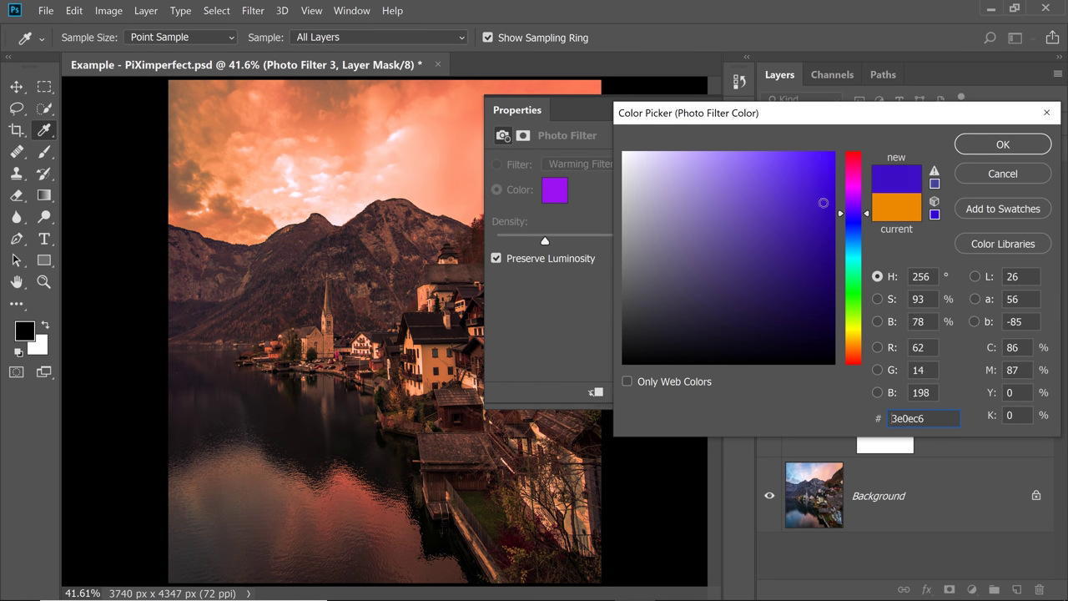
{"action": "left_click", "coordinate": [972, 144]}
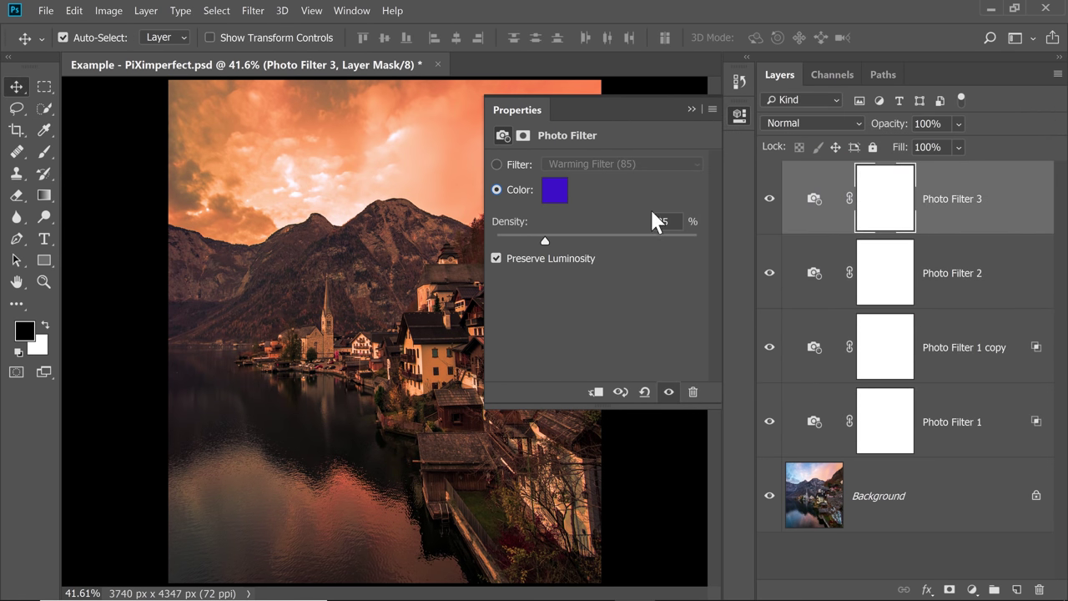
{"action": "left_click", "coordinate": [632, 237]}
{"action": "left_click", "coordinate": [1026, 202]}
Split Photo Filter 3's Underlying Layer blend range to 0/255, keeping purple in the shadows.
{"action": "double_click", "coordinate": [1007, 219]}
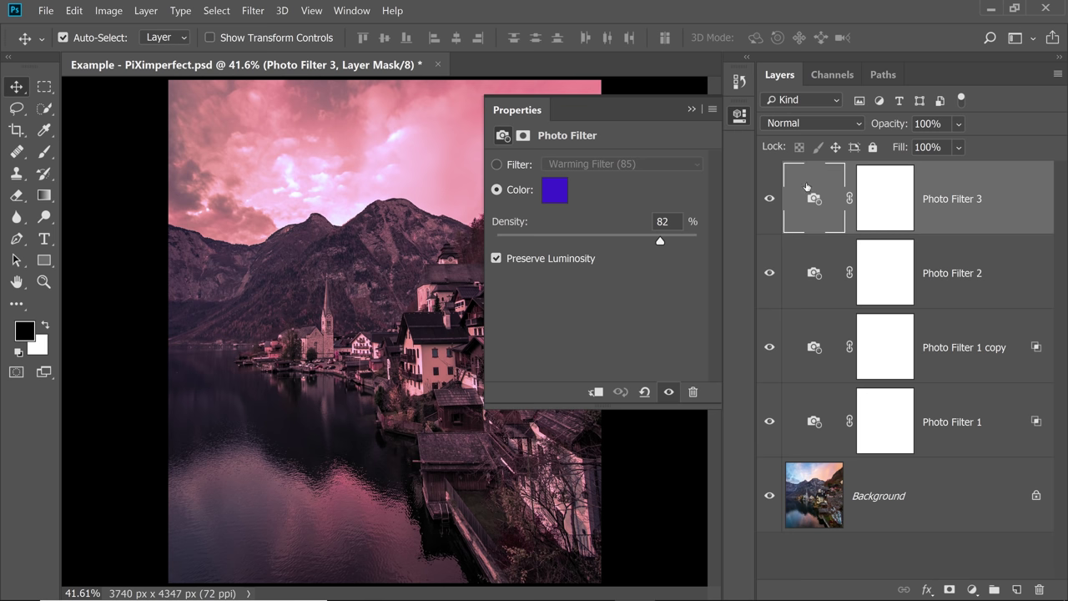
{"action": "left_click_drag", "start_coordinate": [701, 125], "coordinate": [845, 118]}
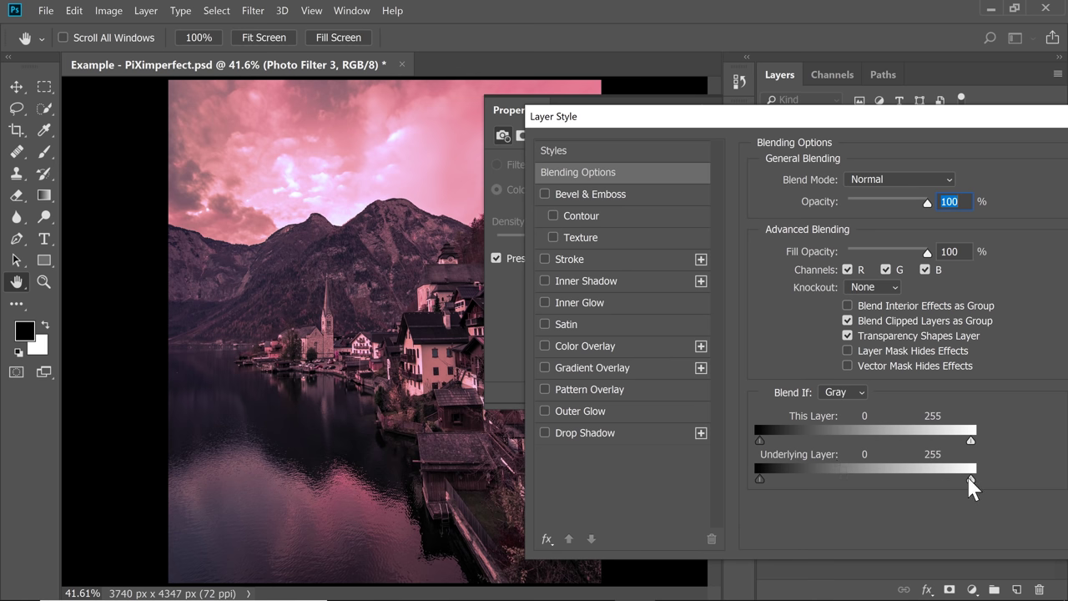
{"action": "left_click_drag", "start_coordinate": [972, 480], "coordinate": [996, 484]}
{"action": "left_click_drag", "start_coordinate": [925, 481], "coordinate": [701, 486]}
{"action": "left_click_drag", "start_coordinate": [797, 116], "coordinate": [406, 131]}
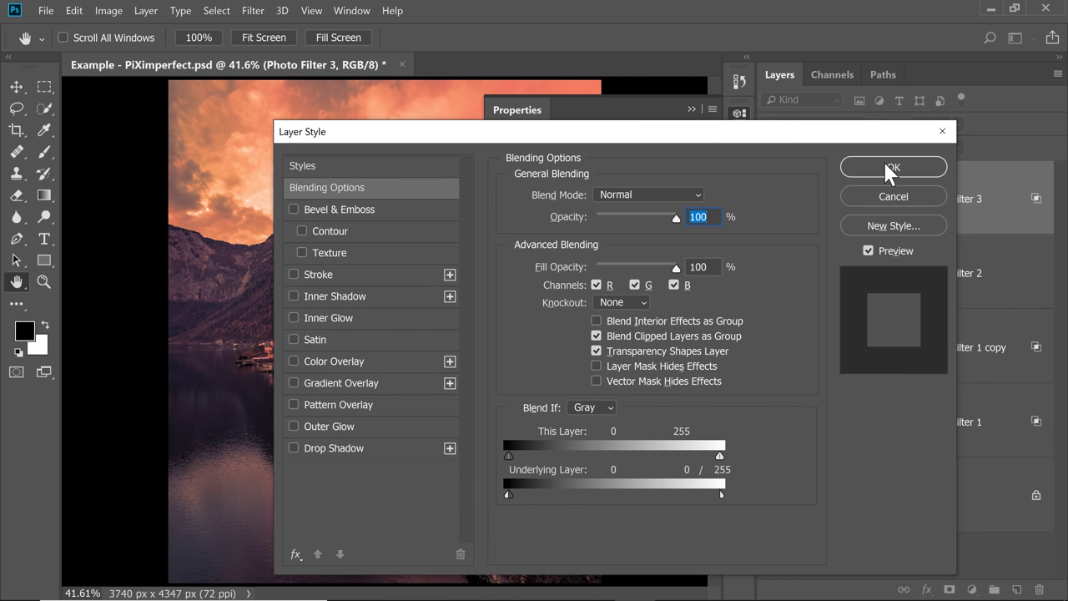
{"action": "left_click", "coordinate": [886, 167]}
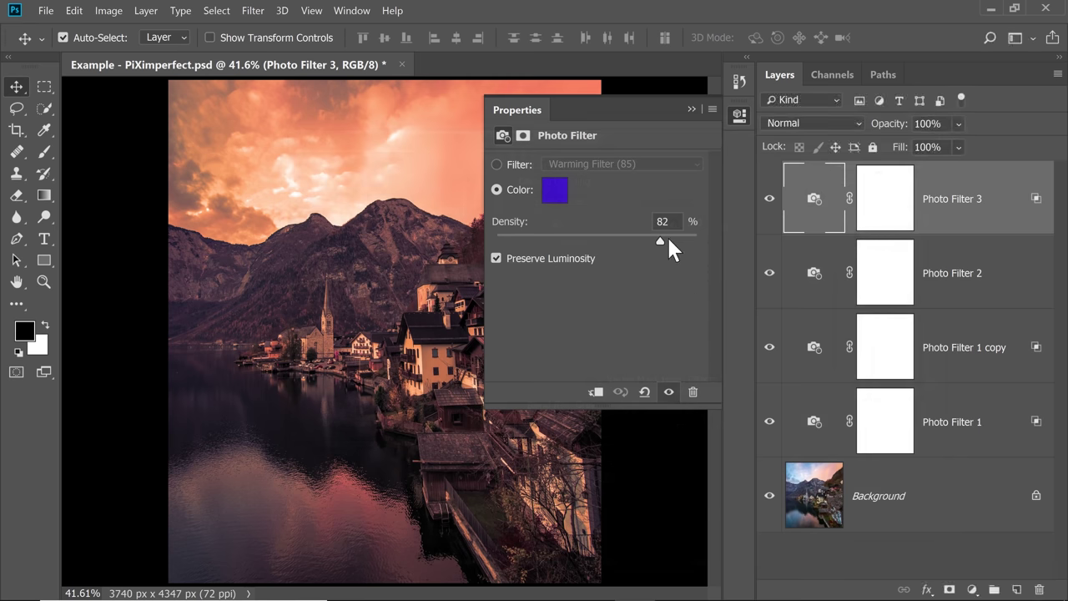
Raise Photo Filter 3's density to 100%.
{"action": "left_click_drag", "start_coordinate": [682, 248], "coordinate": [700, 243]}
Brighten Photo Filter 3's colour, set saturation to 54 and hue to 261.
{"action": "left_click", "coordinate": [557, 193]}
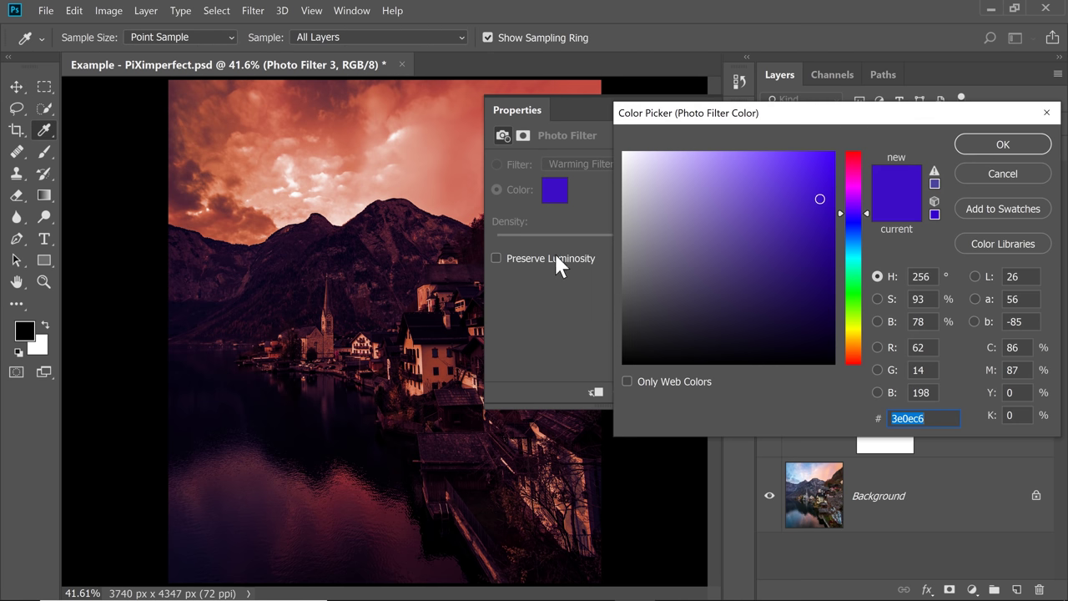
{"action": "left_click_drag", "start_coordinate": [820, 119], "coordinate": [795, 166]}
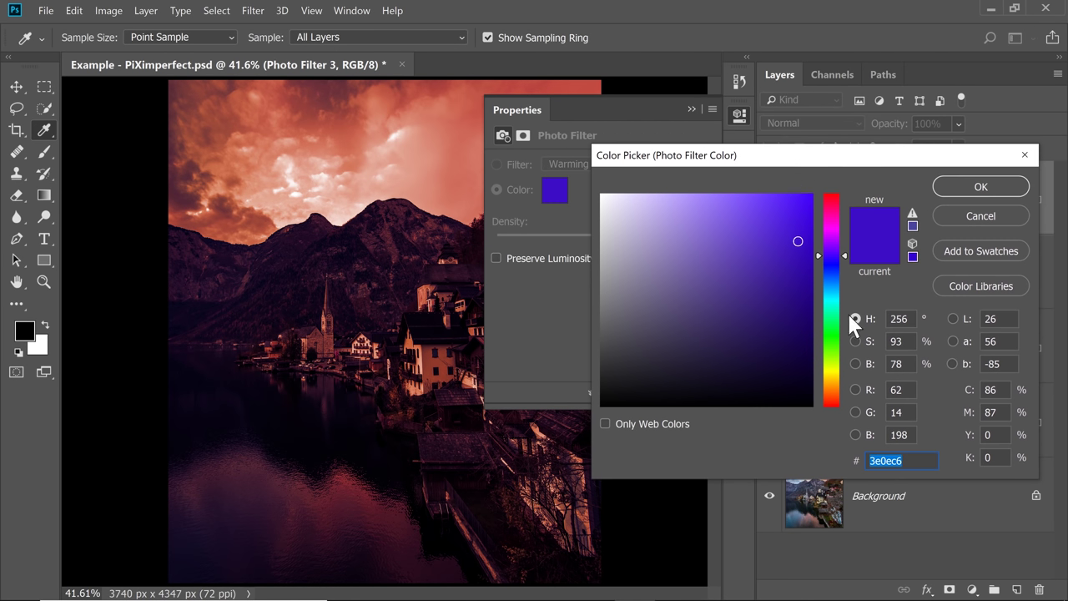
{"action": "left_click", "coordinate": [855, 364]}
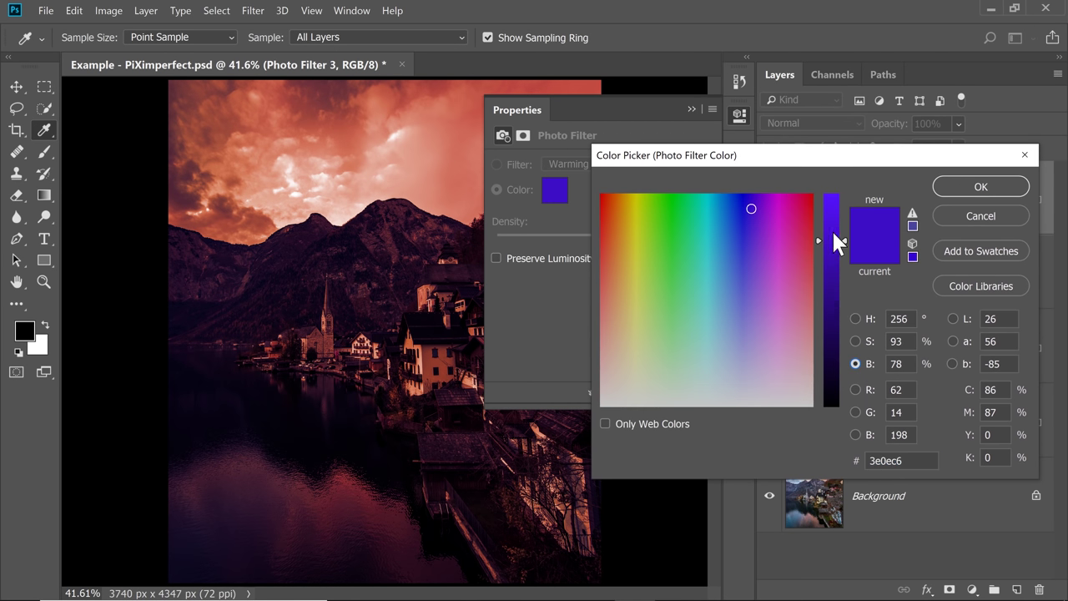
{"action": "left_click_drag", "start_coordinate": [833, 235], "coordinate": [836, 214]}
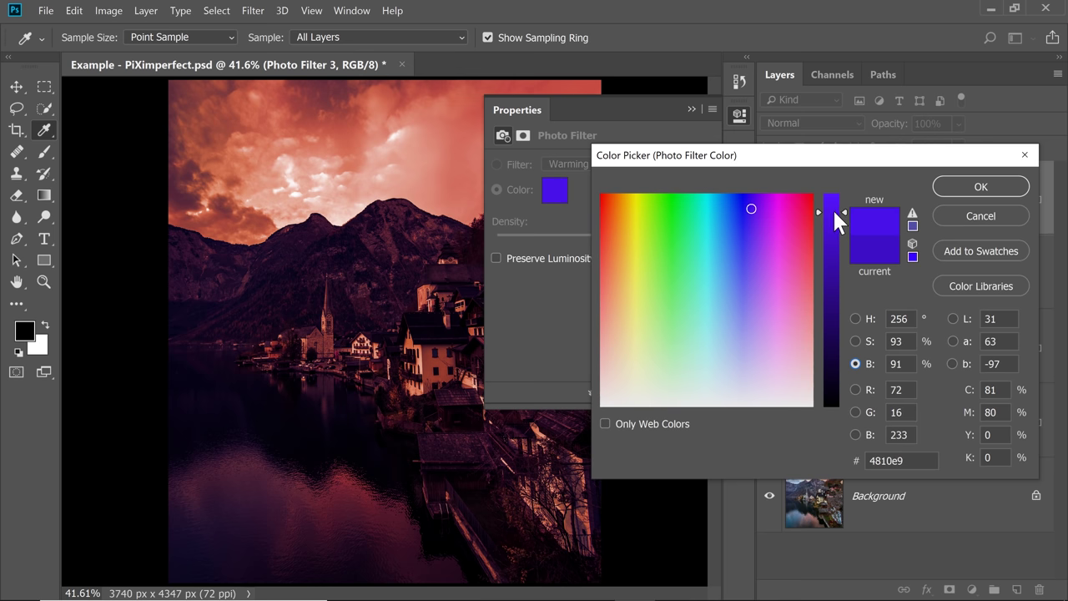
{"action": "left_click_drag", "start_coordinate": [836, 200], "coordinate": [829, 206]}
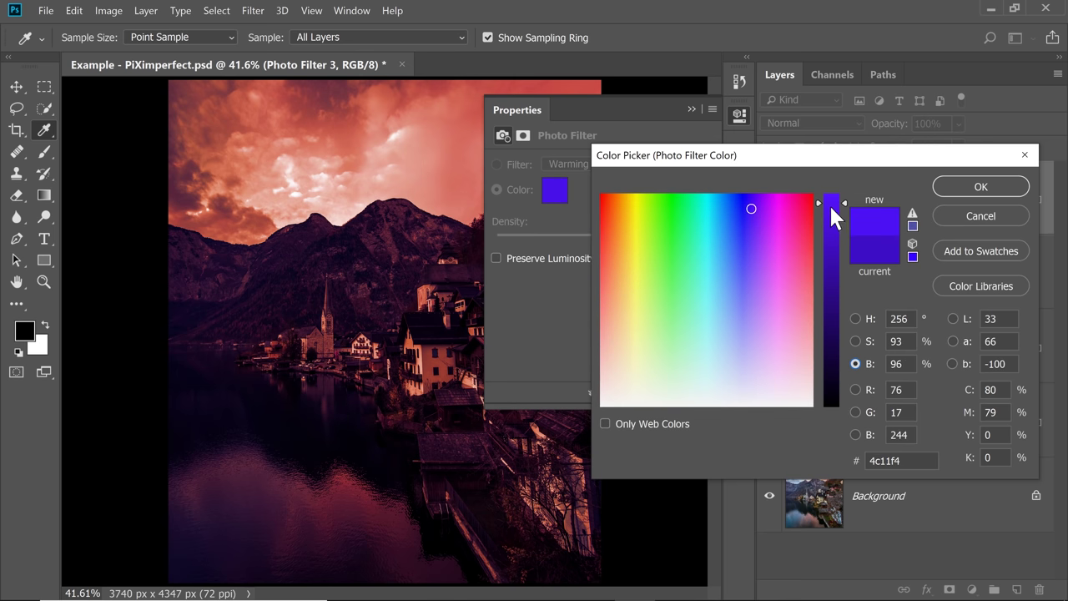
{"action": "left_click", "coordinate": [855, 341]}
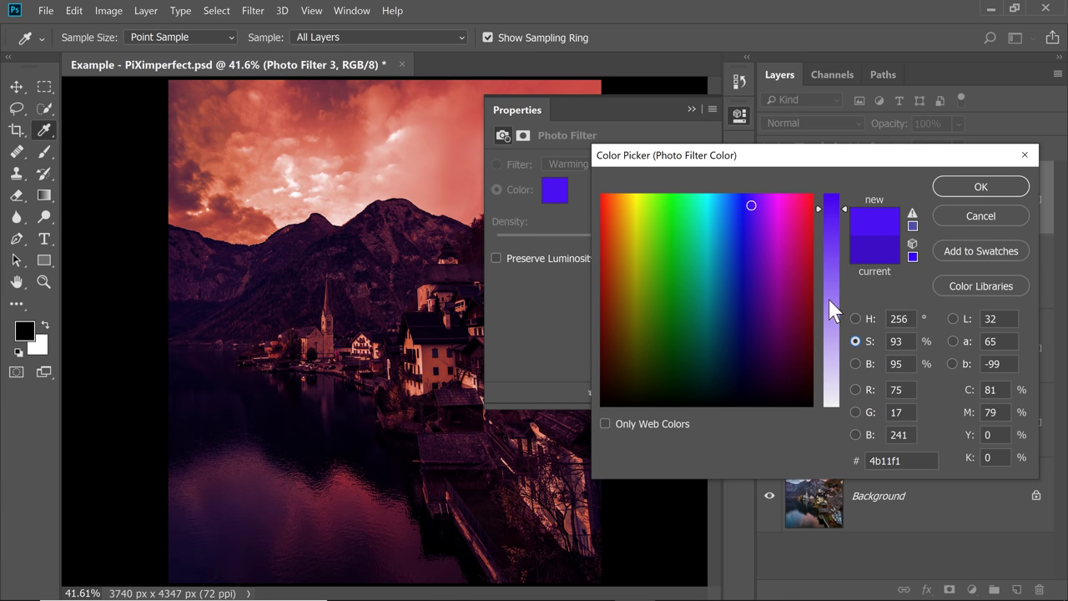
{"action": "left_click", "coordinate": [826, 276]}
{"action": "left_click_drag", "start_coordinate": [828, 315], "coordinate": [825, 323]}
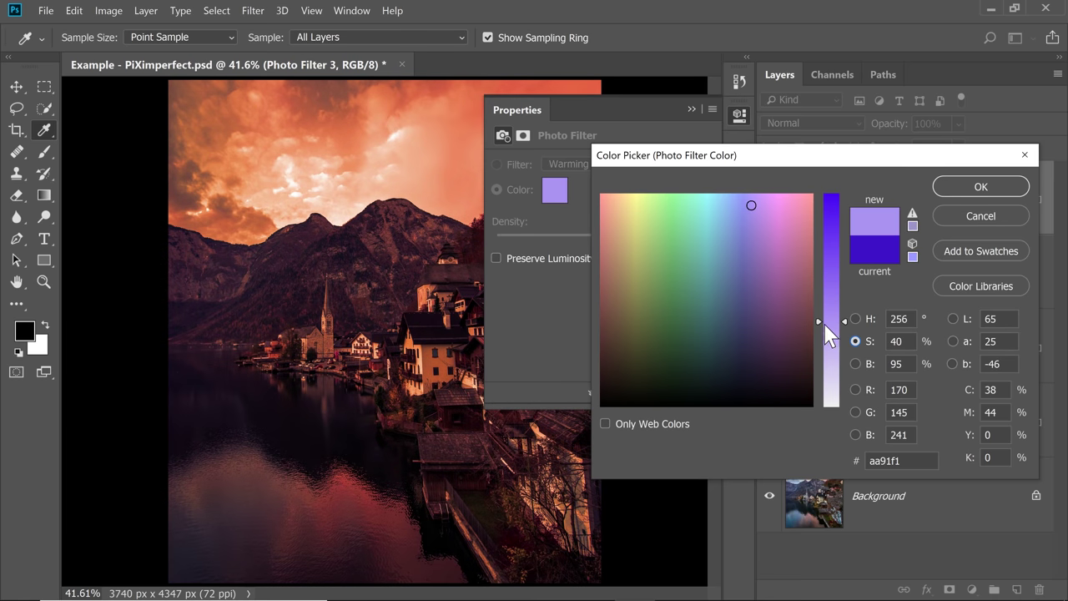
{"action": "left_click", "coordinate": [831, 292]}
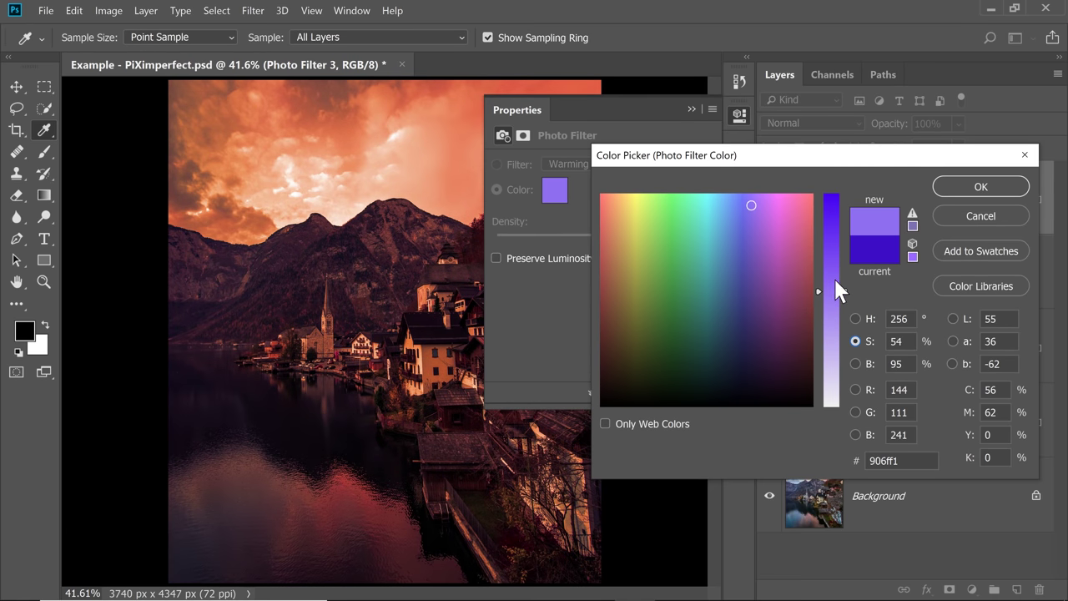
{"action": "left_click", "coordinate": [856, 318]}
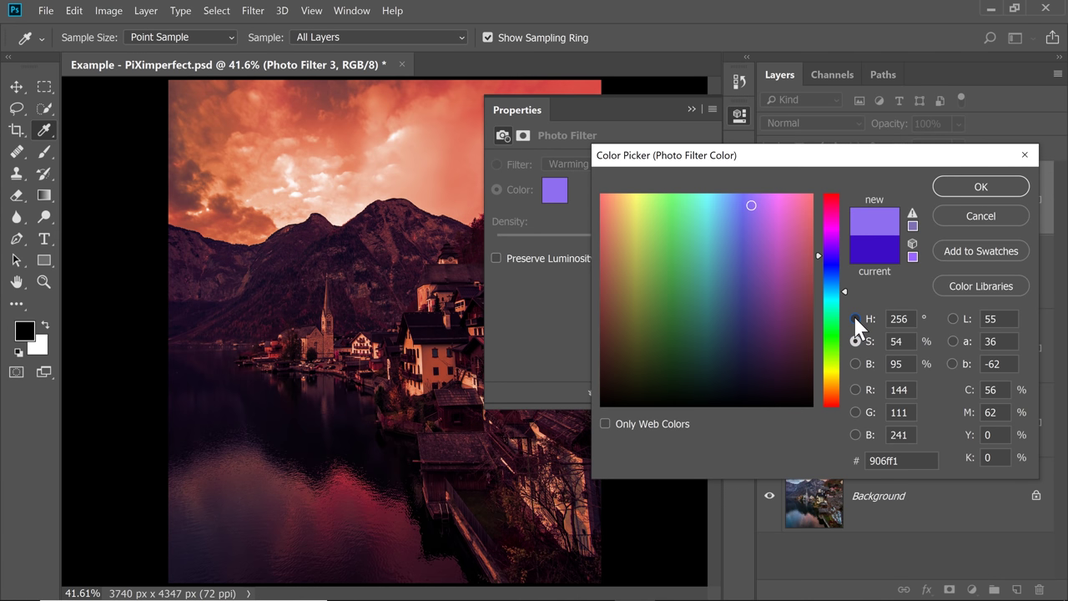
{"action": "left_click", "coordinate": [832, 247]}
{"action": "left_click", "coordinate": [831, 250]}
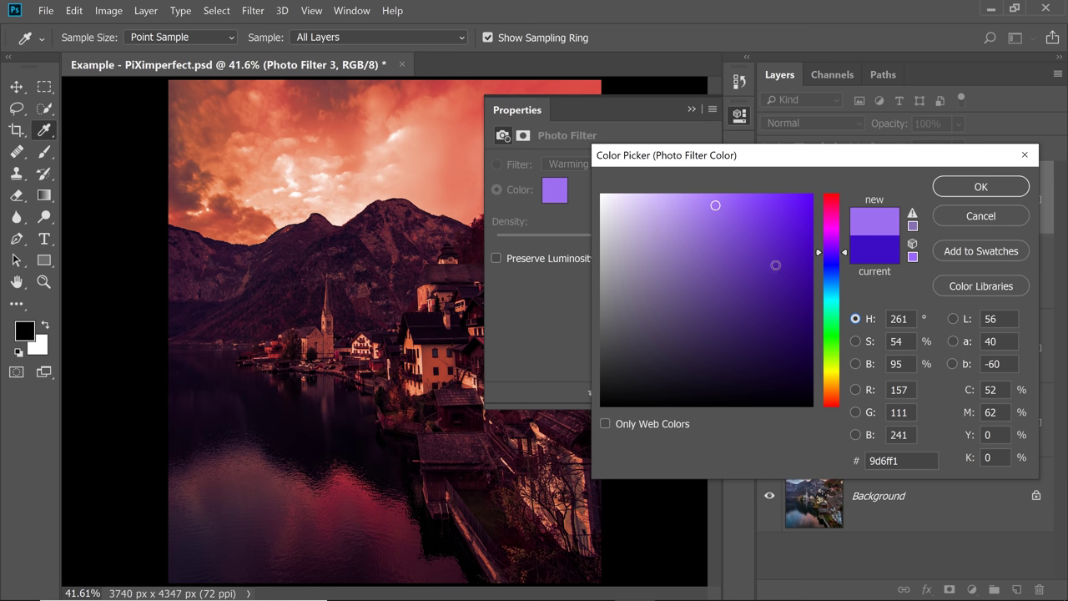
Try several purple tones in the colour field, settling on a lighter, slightly magenta purple.
{"action": "left_click", "coordinate": [663, 207]}
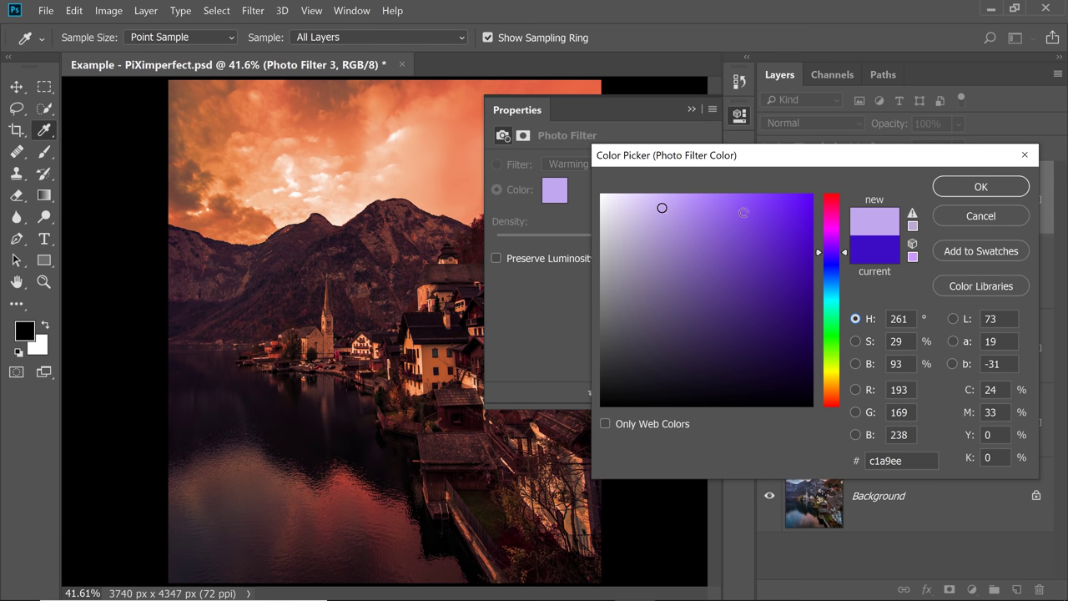
{"action": "left_click", "coordinate": [769, 209]}
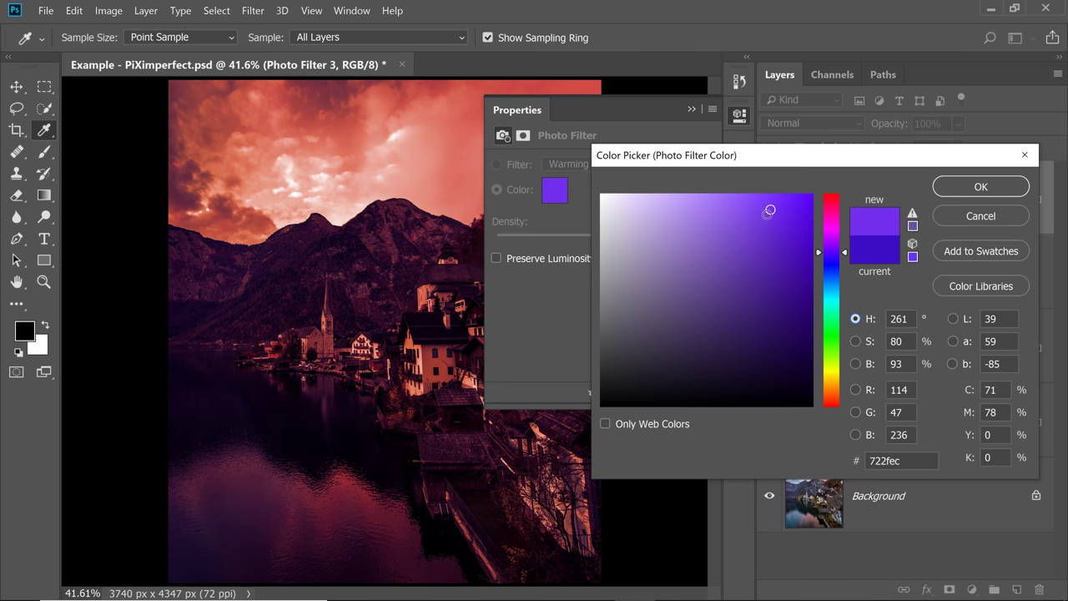
{"action": "left_click_drag", "start_coordinate": [705, 200], "coordinate": [707, 196]}
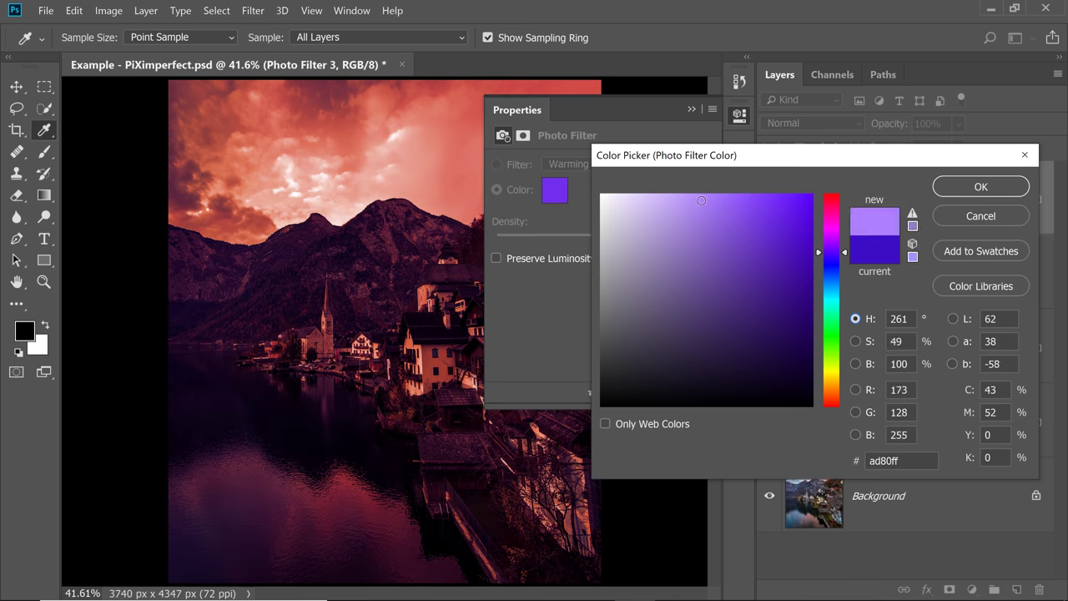
{"action": "left_click", "coordinate": [704, 311]}
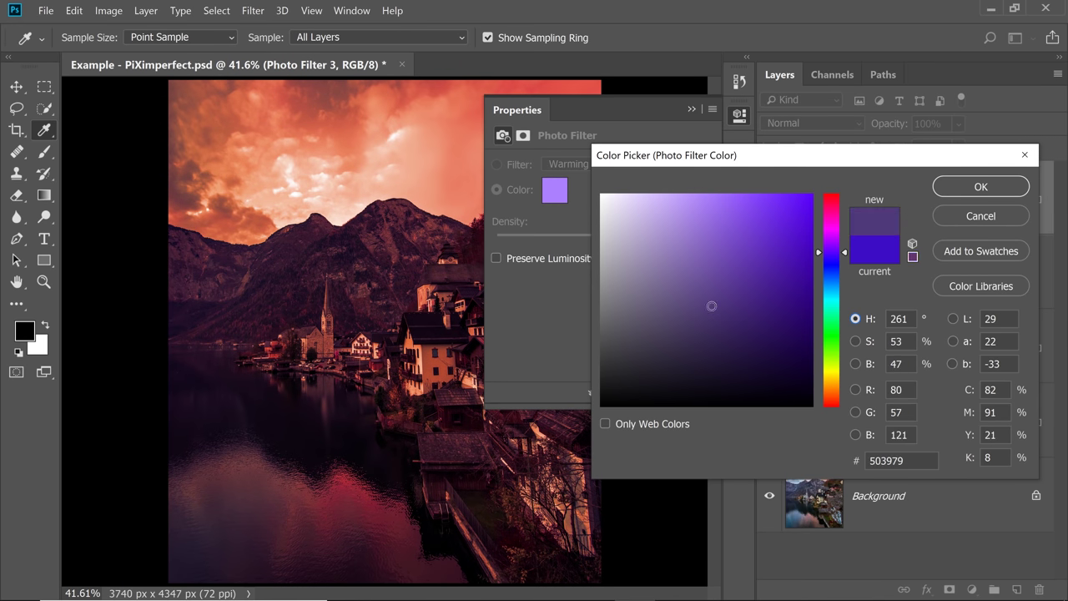
{"action": "left_click", "coordinate": [713, 242]}
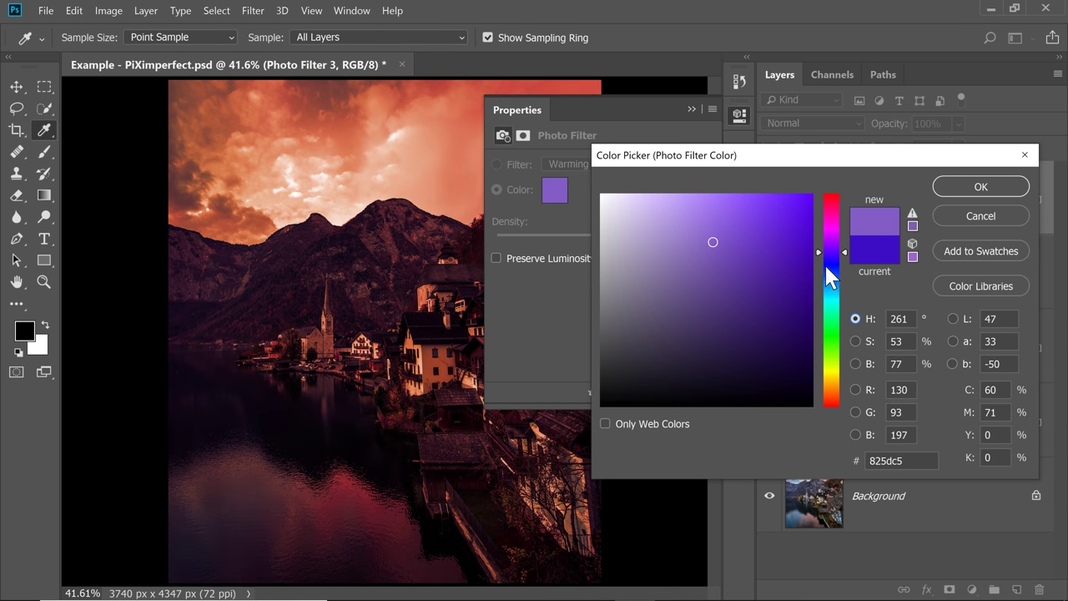
{"action": "left_click", "coordinate": [713, 215]}
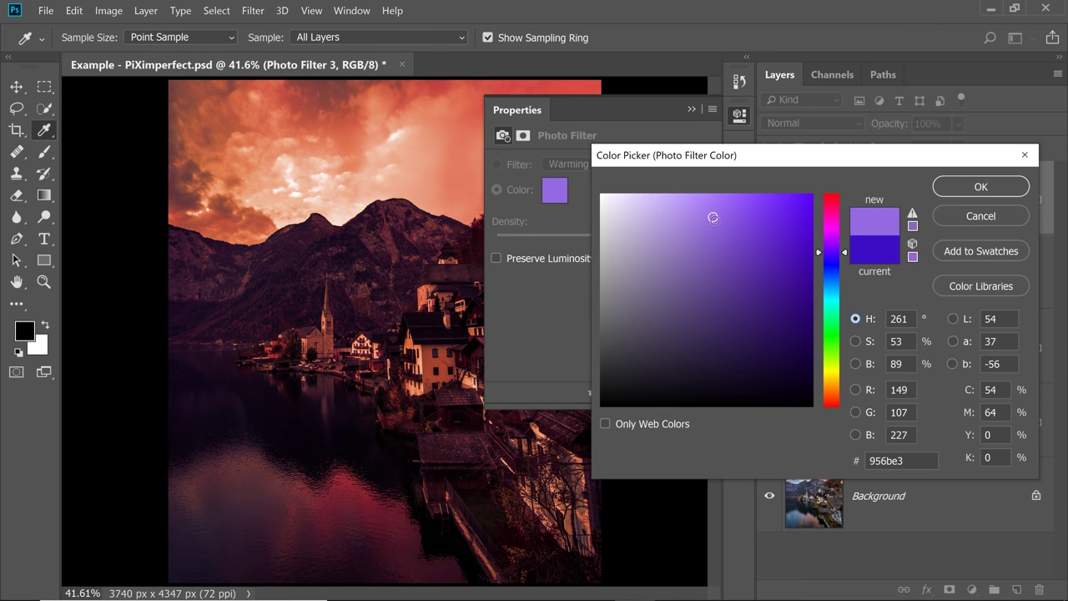
{"action": "left_click", "coordinate": [726, 221]}
{"action": "left_click_drag", "start_coordinate": [834, 249], "coordinate": [842, 250]}
Fine-tune saturation and brightness to 97, confirming the lavender colour bf7cf8.
{"action": "left_click", "coordinate": [856, 341]}
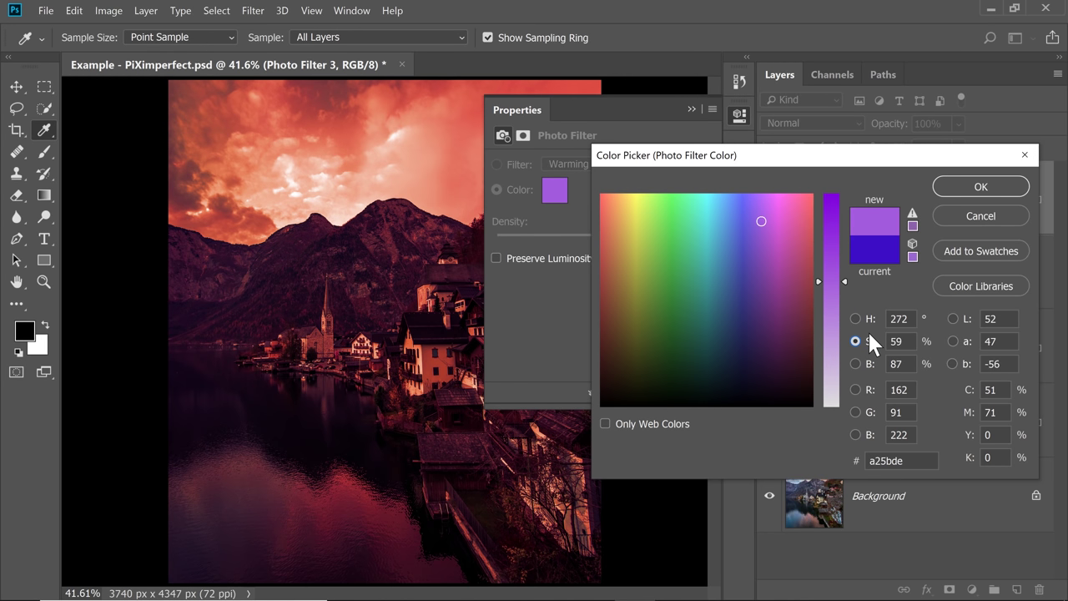
{"action": "left_click", "coordinate": [827, 328]}
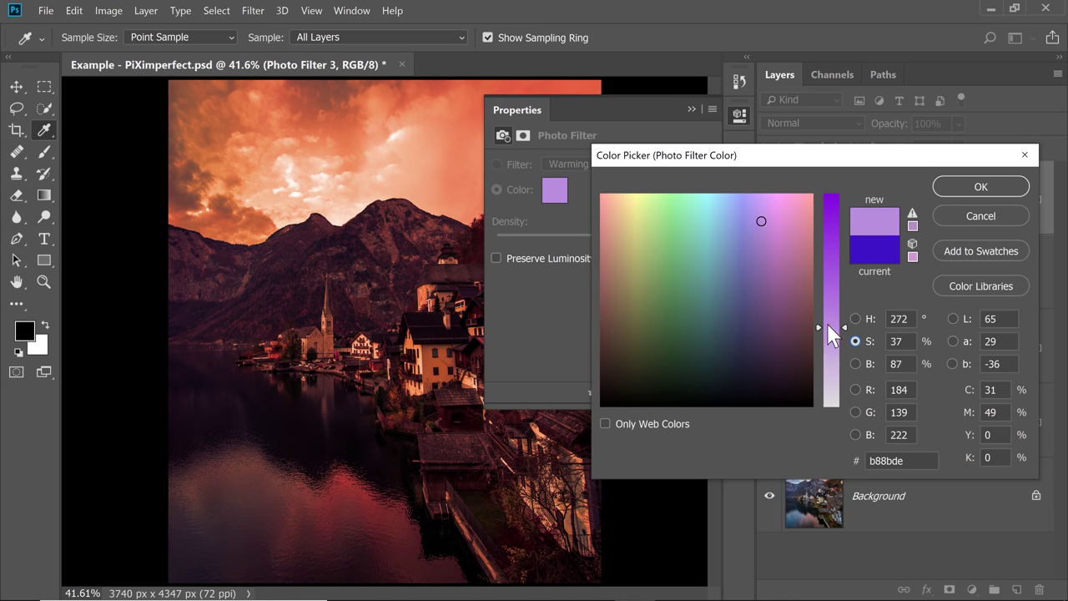
{"action": "left_click", "coordinate": [836, 308]}
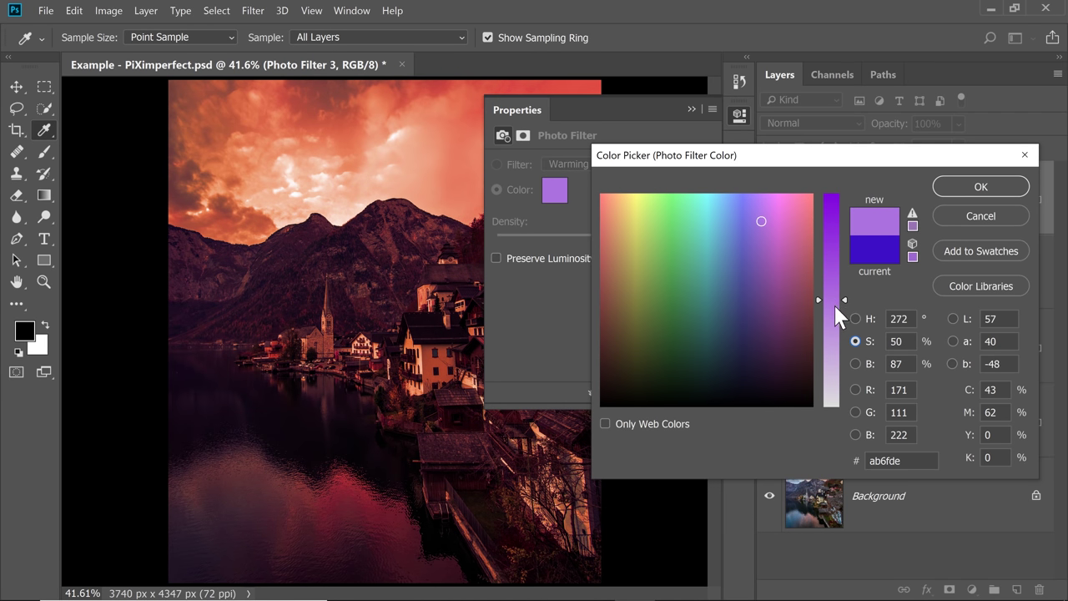
{"action": "left_click", "coordinate": [855, 362]}
{"action": "left_click", "coordinate": [834, 204]}
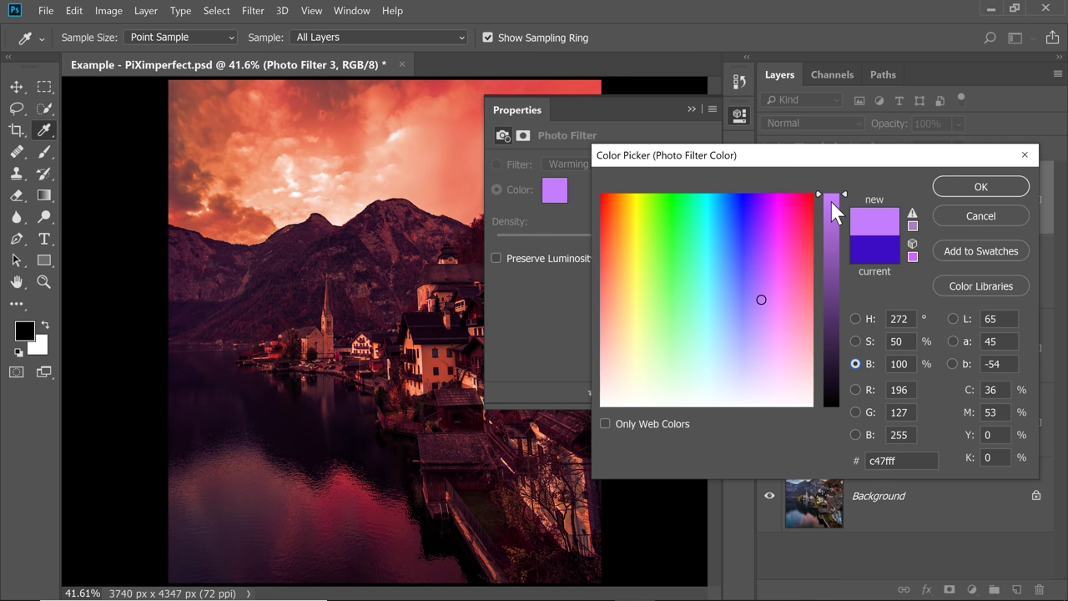
{"action": "left_click_drag", "start_coordinate": [835, 194], "coordinate": [840, 199]}
{"action": "left_click", "coordinate": [962, 188]}
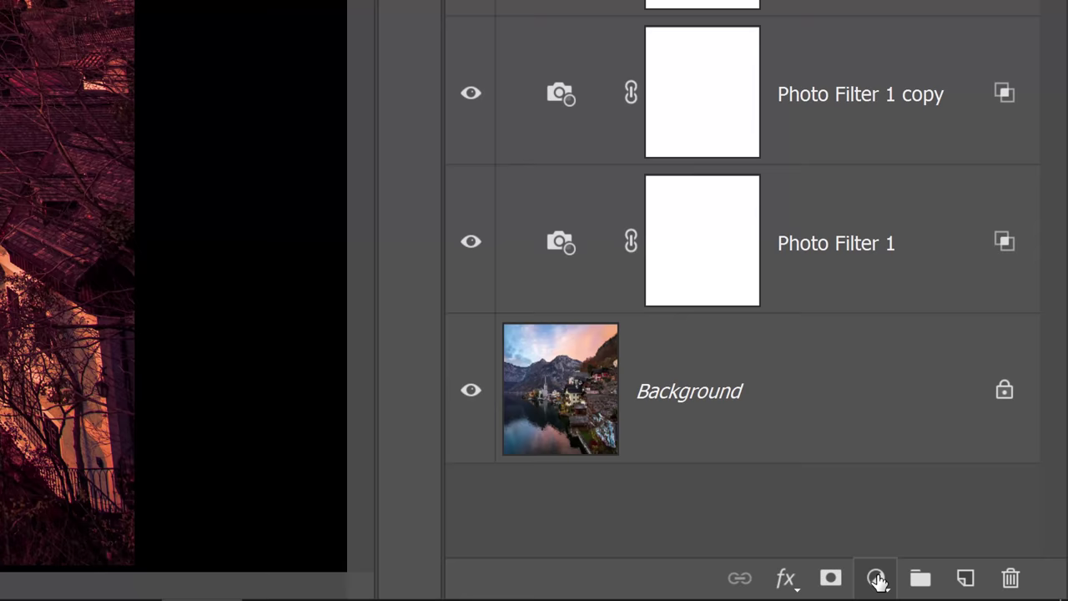
Add a Curves 1 layer on top with a slightly raised RGB midtone point.
{"action": "left_click", "coordinate": [972, 589]}
{"action": "left_click", "coordinate": [885, 158]}
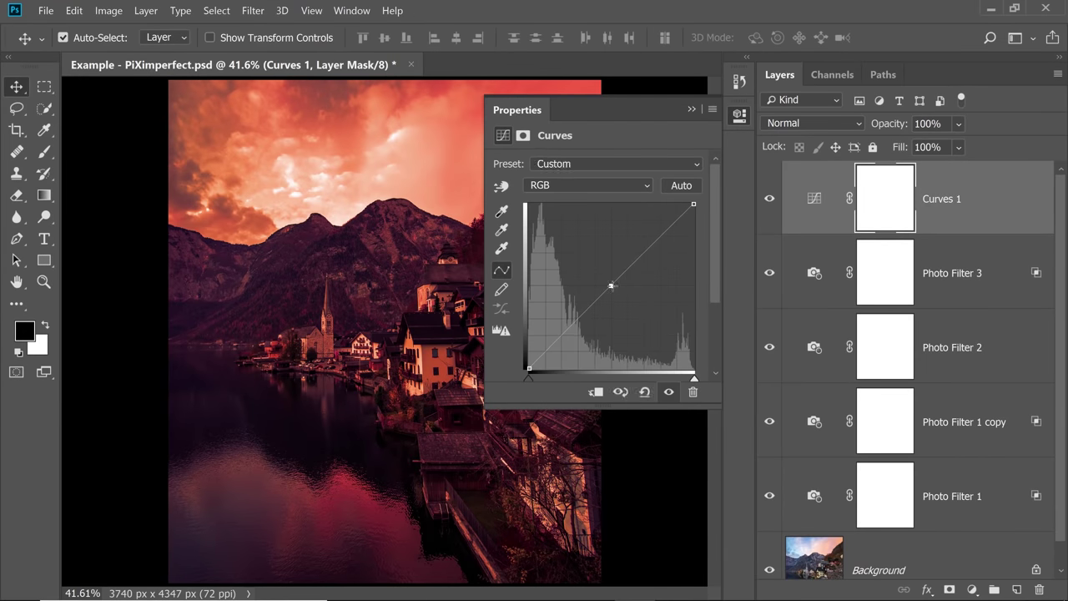
{"action": "left_click_drag", "start_coordinate": [611, 285], "coordinate": [598, 244]}
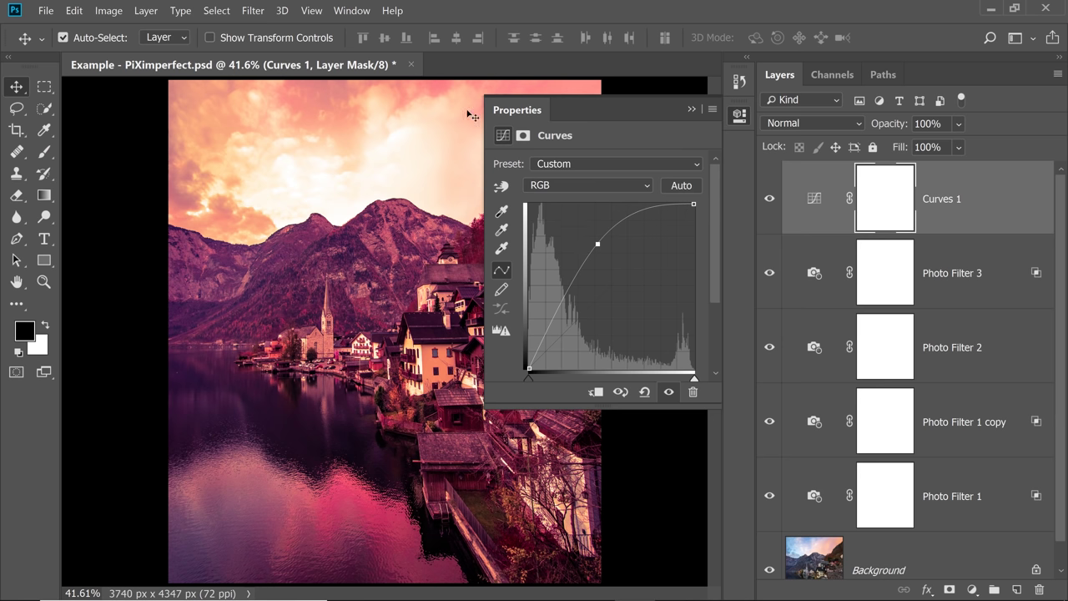
{"action": "left_click_drag", "start_coordinate": [596, 245], "coordinate": [605, 272]}
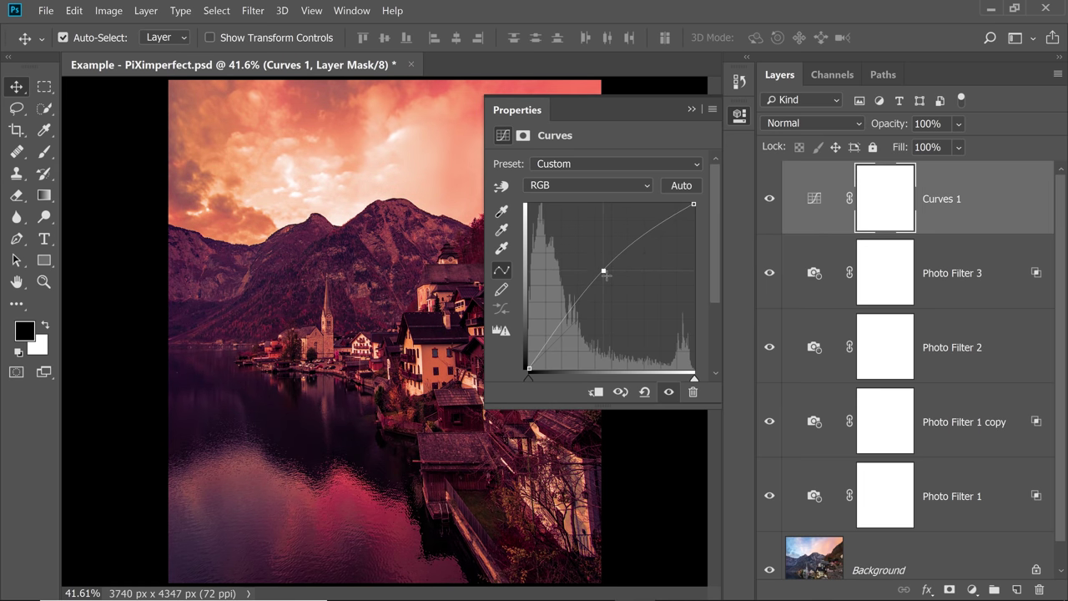
{"action": "left_click", "coordinate": [889, 199]}
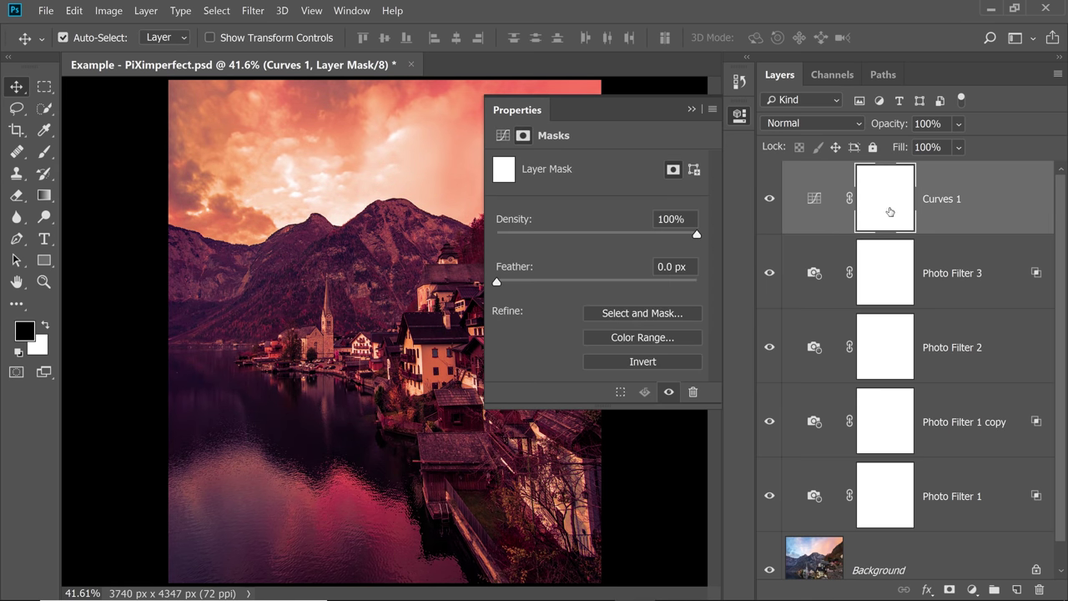
Invert the Curves 1 mask to black and switch to the Brush with white as the painting colour.
{"action": "key", "text": "ctrl"}
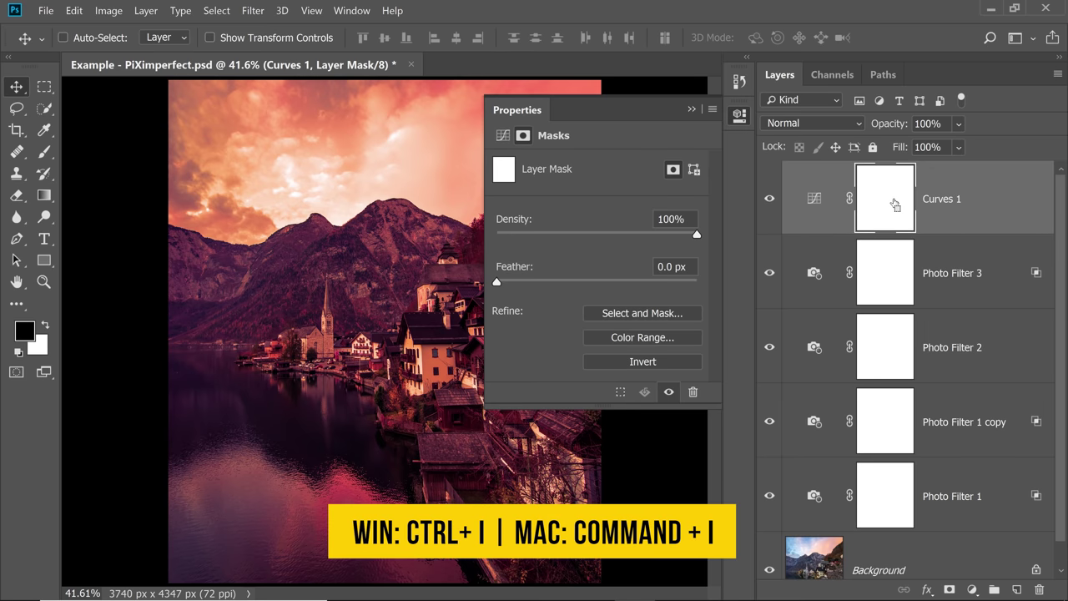
{"action": "key", "text": "ctrl+i"}
{"action": "left_click", "coordinate": [45, 152]}
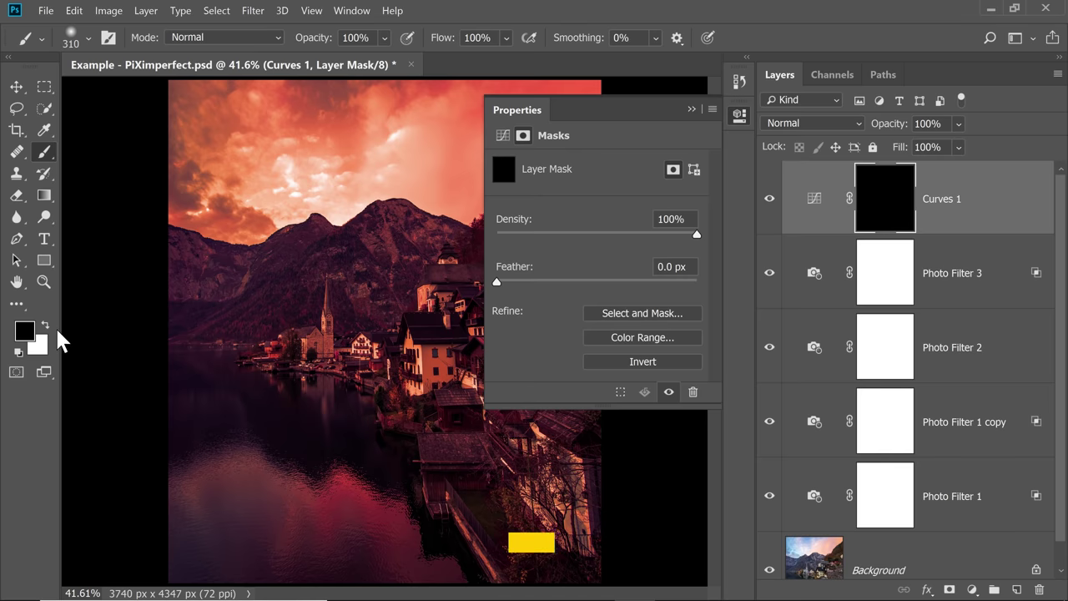
{"action": "key", "text": "x"}
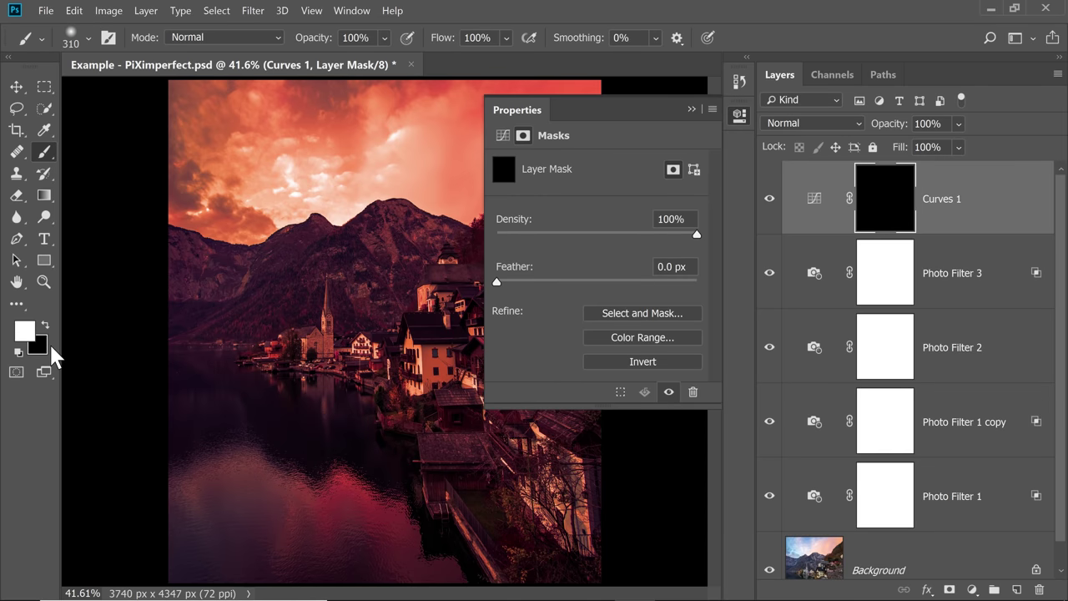
Enlarge the brush and paint white over the lake and the village on the lower right.
{"action": "left_click_drag", "start_coordinate": [276, 311], "coordinate": [582, 340]}
{"action": "left_click_drag", "start_coordinate": [239, 329], "coordinate": [404, 334]}
{"action": "left_click_drag", "start_coordinate": [239, 307], "coordinate": [388, 309]}
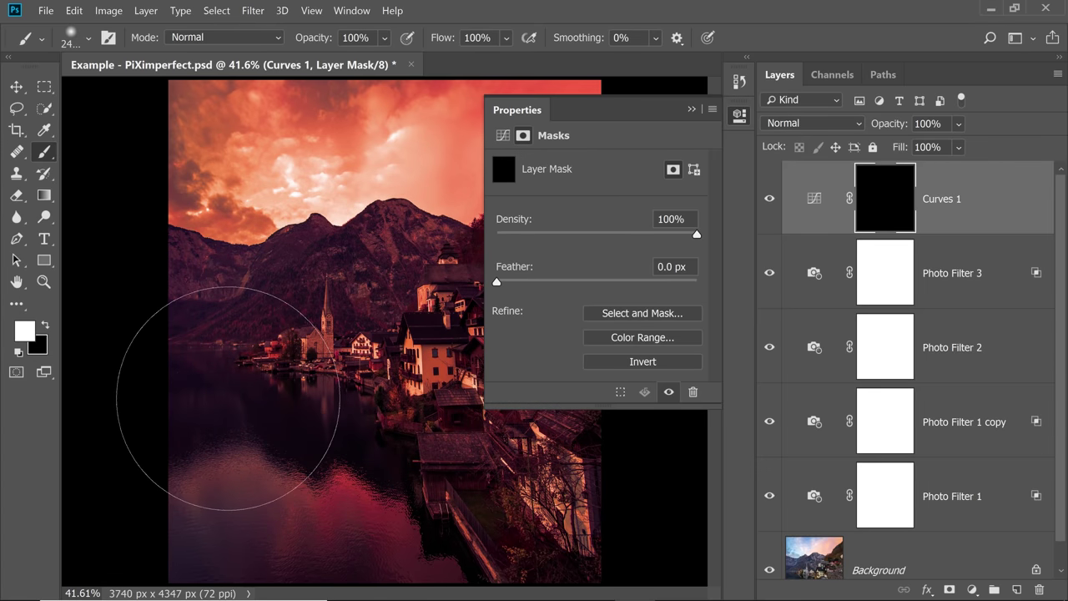
{"action": "mouse_move", "coordinate": [228, 398]}
{"action": "left_mouse_down"}
{"action": "mouse_move", "coordinate": [312, 396]}
{"action": "mouse_move", "coordinate": [325, 409]}
{"action": "mouse_move", "coordinate": [281, 418]}
{"action": "mouse_move", "coordinate": [308, 397]}
{"action": "mouse_move", "coordinate": [351, 393]}
{"action": "left_mouse_up"}
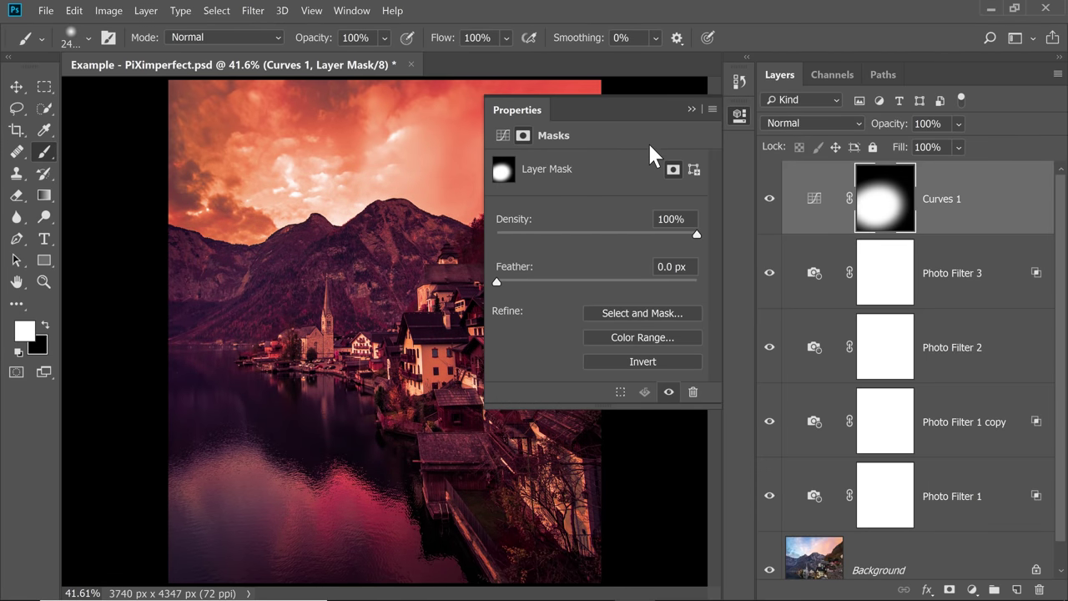
{"action": "left_click", "coordinate": [691, 110]}
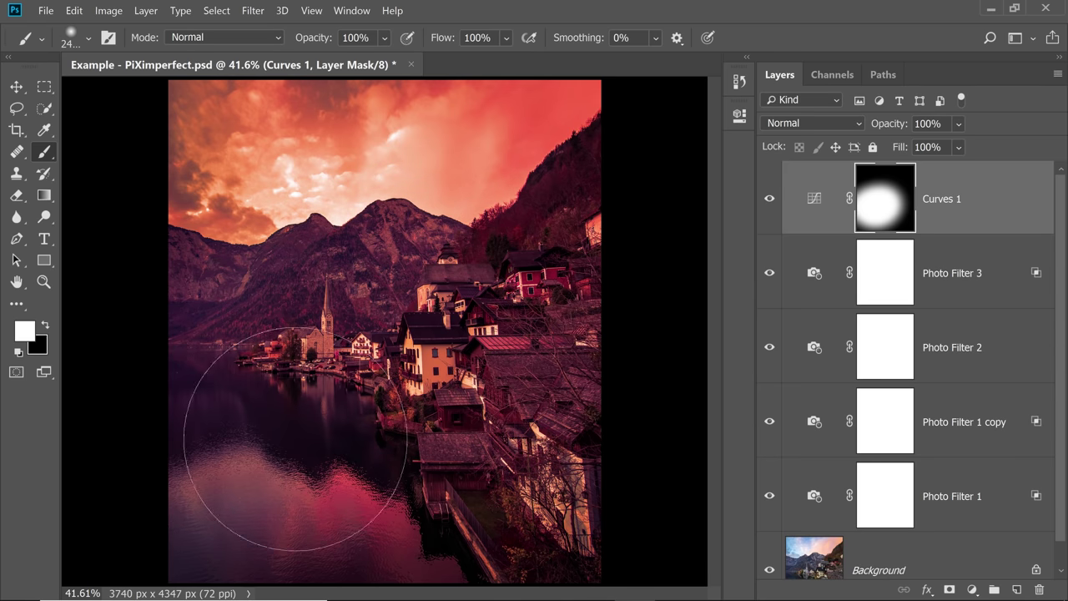
{"action": "mouse_move", "coordinate": [351, 451]}
{"action": "left_mouse_down"}
{"action": "mouse_move", "coordinate": [588, 346]}
{"action": "mouse_move", "coordinate": [667, 235]}
{"action": "mouse_move", "coordinate": [679, 472]}
{"action": "left_mouse_up"}
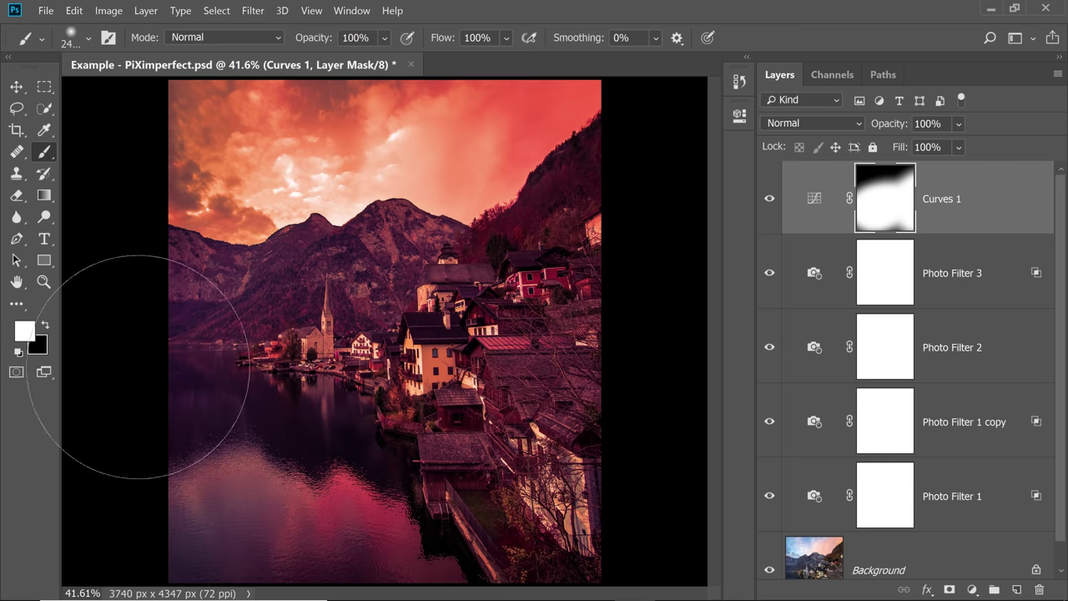
{"action": "left_click", "coordinate": [769, 203]}
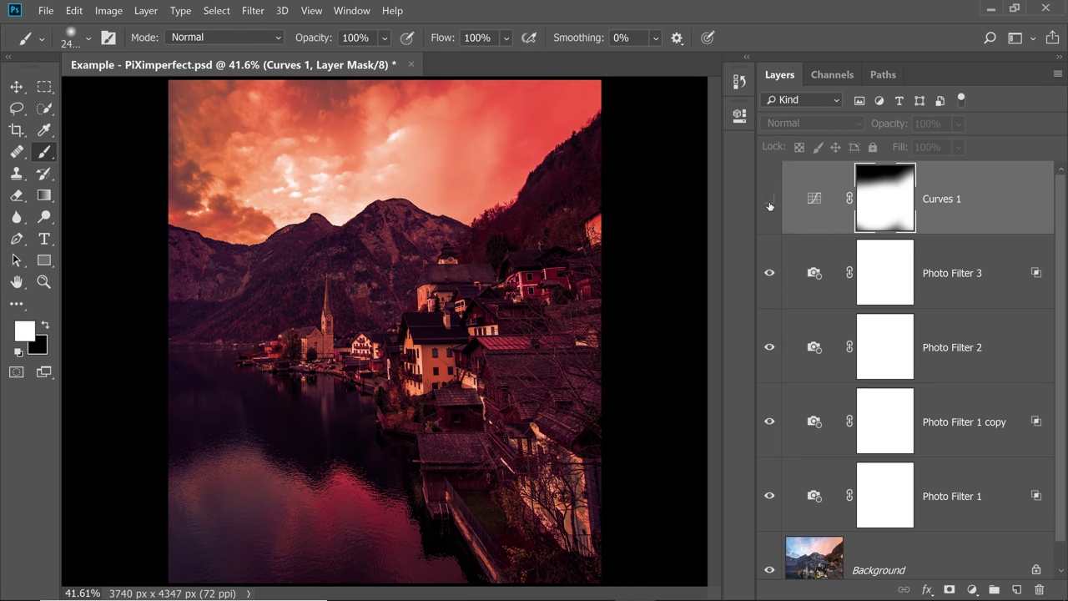
{"action": "left_click", "coordinate": [769, 203]}
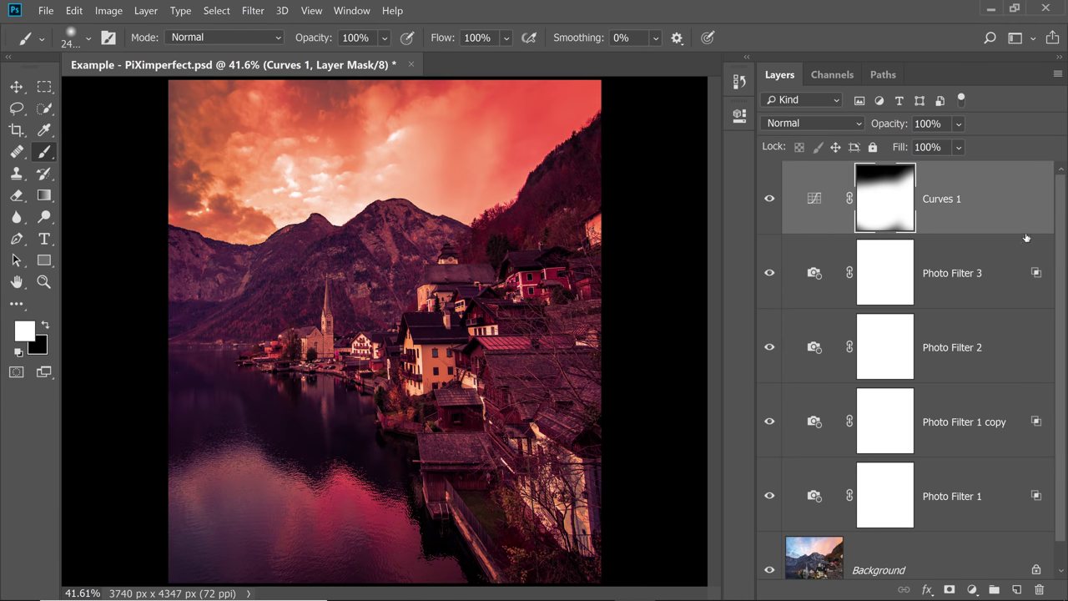
{"action": "left_click_drag", "start_coordinate": [1060, 240], "coordinate": [1054, 317]}
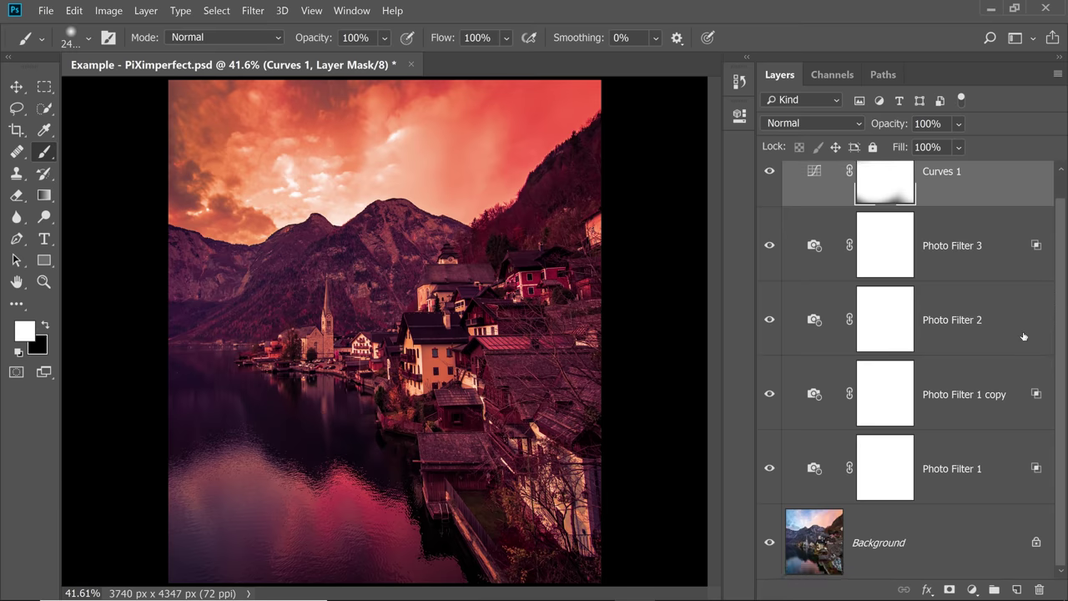
{"action": "left_click", "coordinate": [770, 543], "text": "alt"}
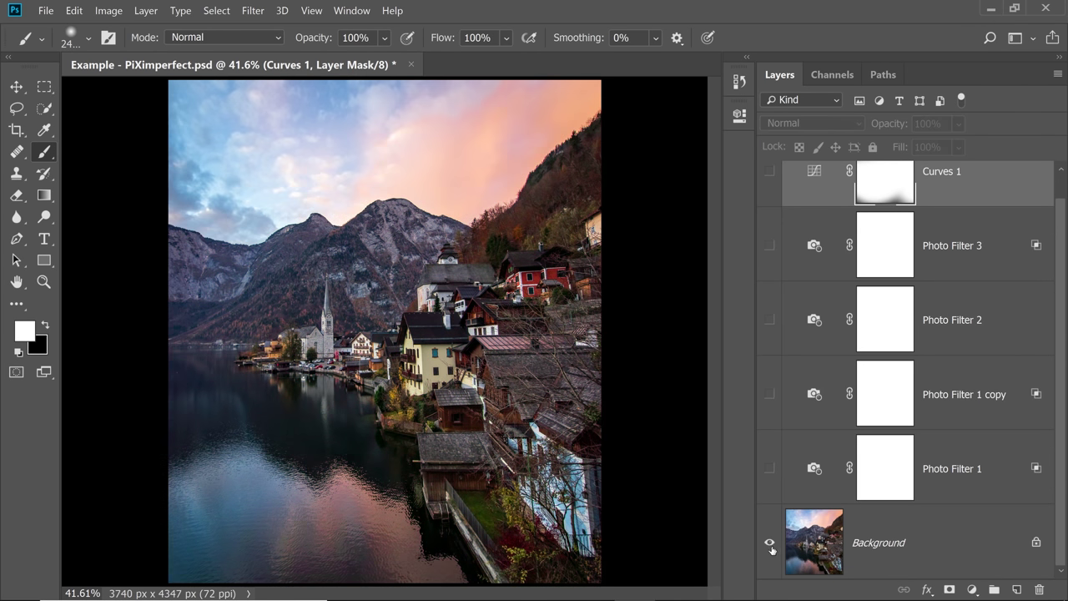
{"action": "left_click", "coordinate": [771, 545], "text": "alt"}
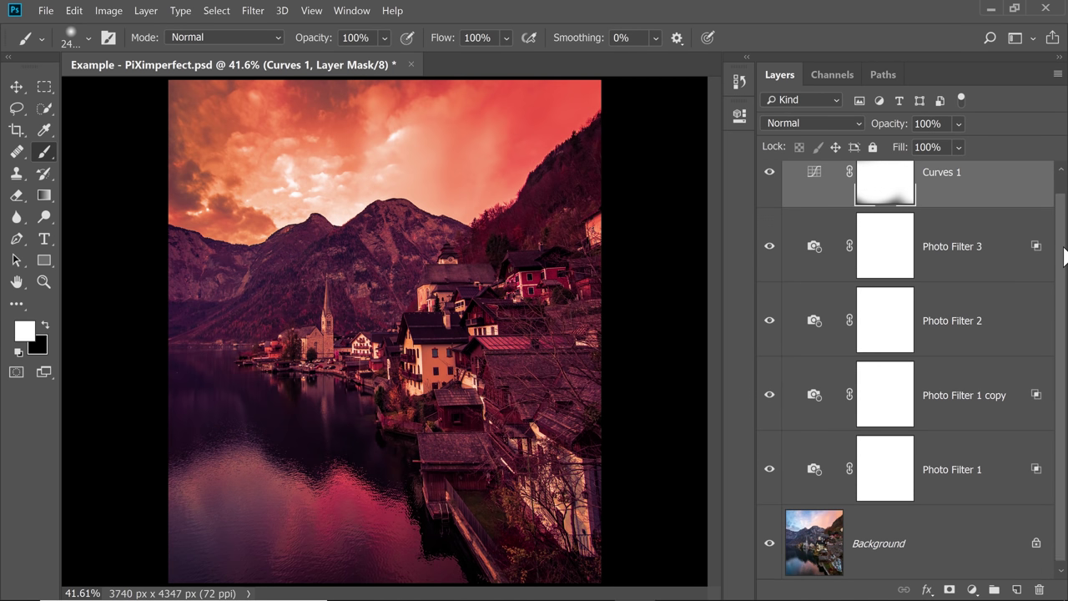
{"action": "scroll", "coordinate": [1060, 251], "scroll_direction": "up", "scroll_amount": 1}
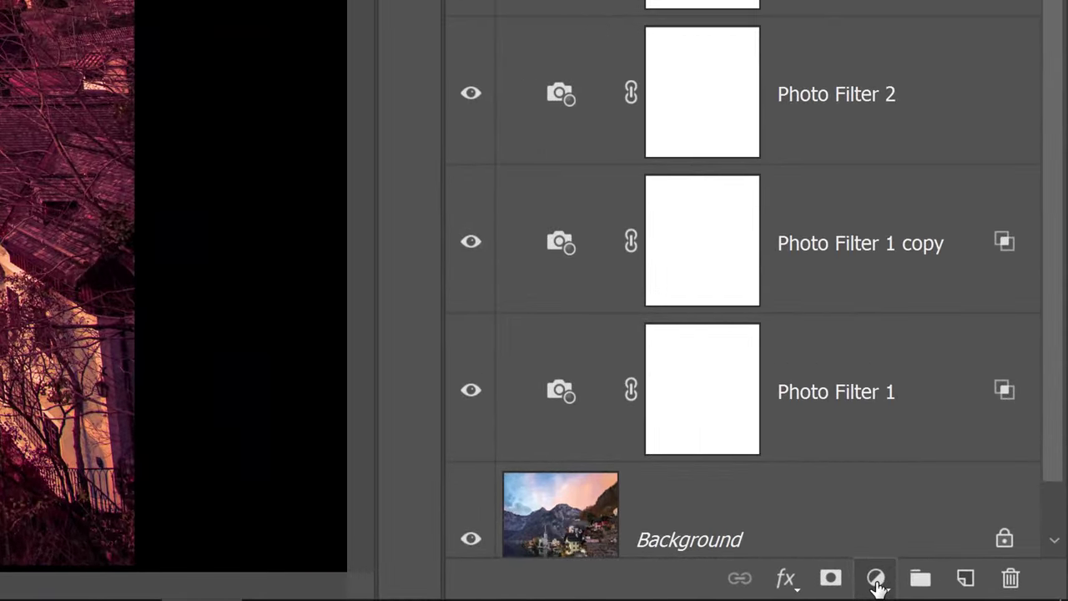
Add a Color Lookup layer using Crisp_Warm.look and lower its opacity to 22%.
{"action": "left_click", "coordinate": [972, 589]}
{"action": "left_click", "coordinate": [986, 501]}
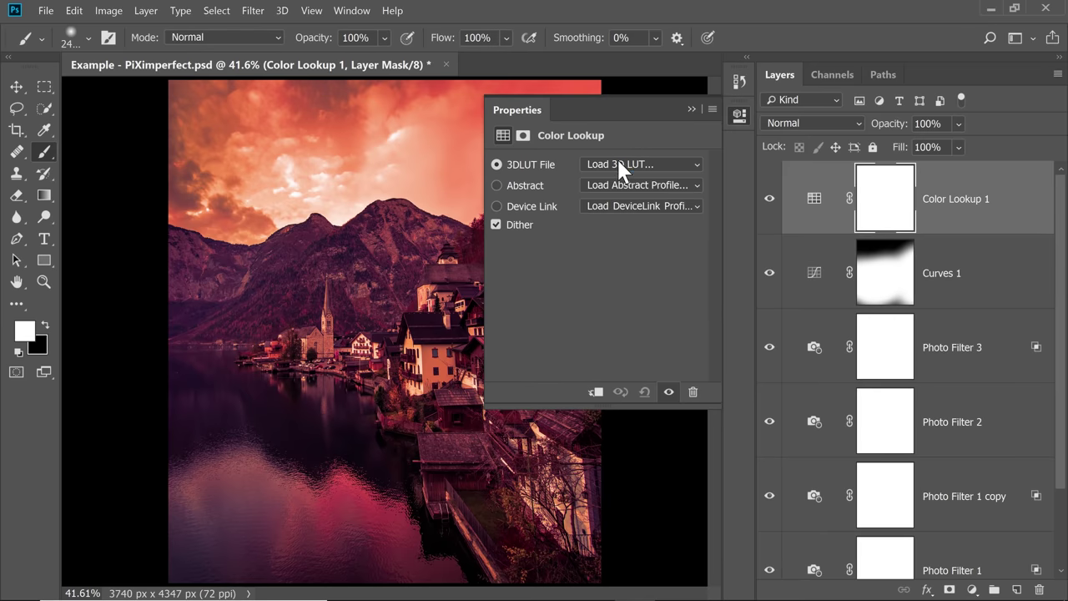
{"action": "left_click", "coordinate": [620, 163]}
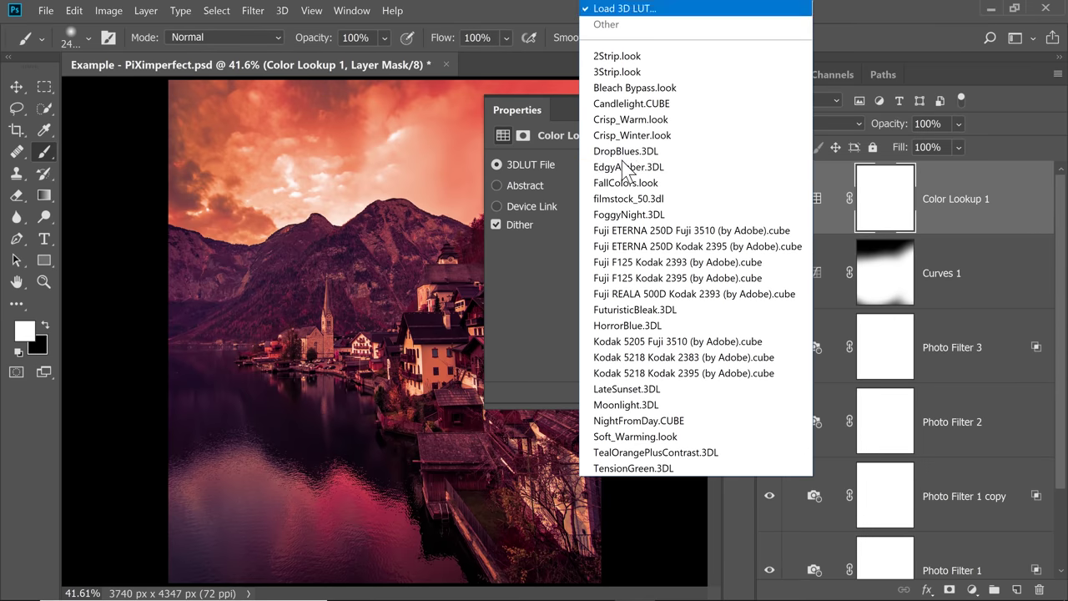
{"action": "left_click", "coordinate": [648, 133]}
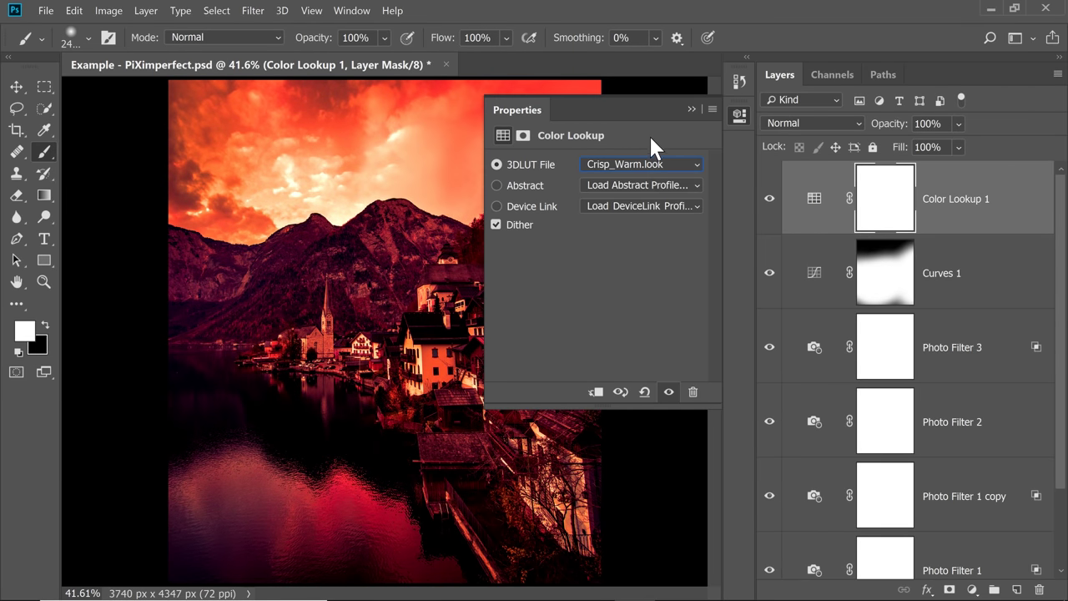
{"action": "left_click", "coordinate": [691, 109]}
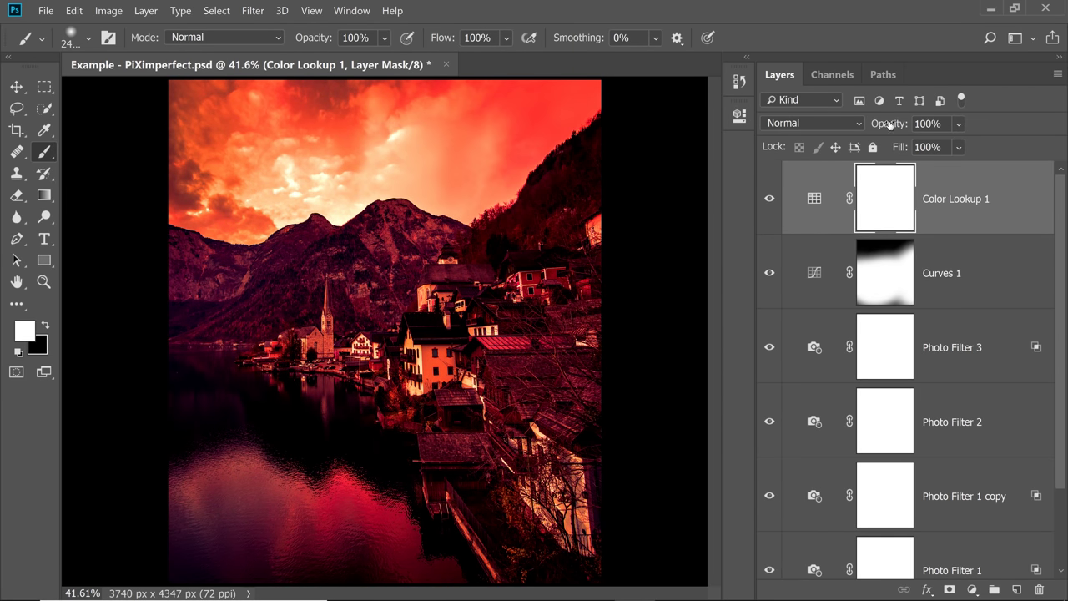
{"action": "left_click_drag", "start_coordinate": [890, 124], "coordinate": [740, 120]}
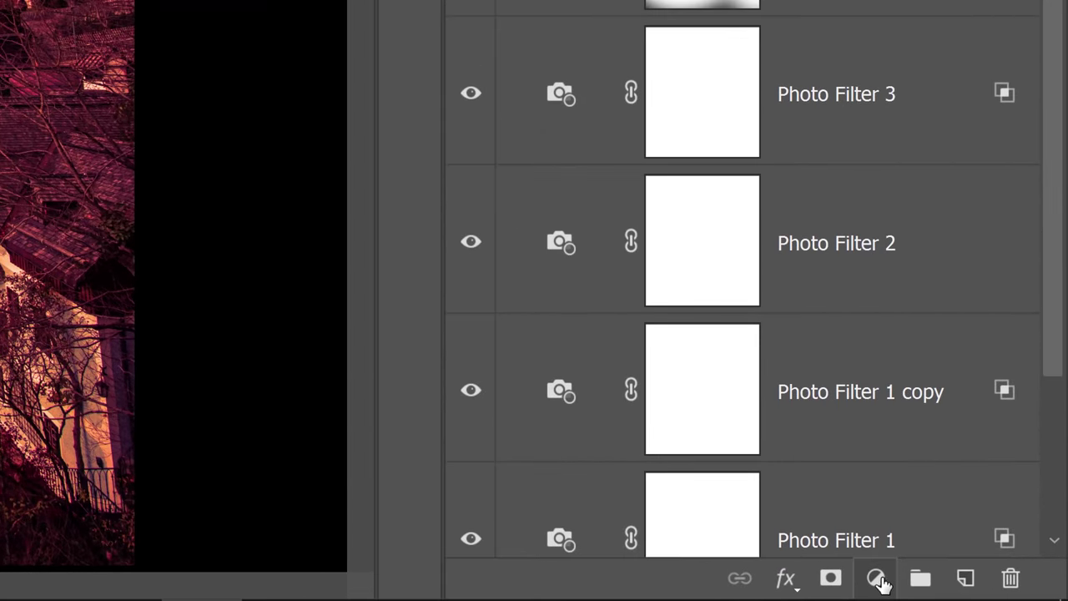
Add a Curves 2 layer with a raised black point and a lowered midtone point, at 39% opacity.
{"action": "left_click", "coordinate": [974, 590]}
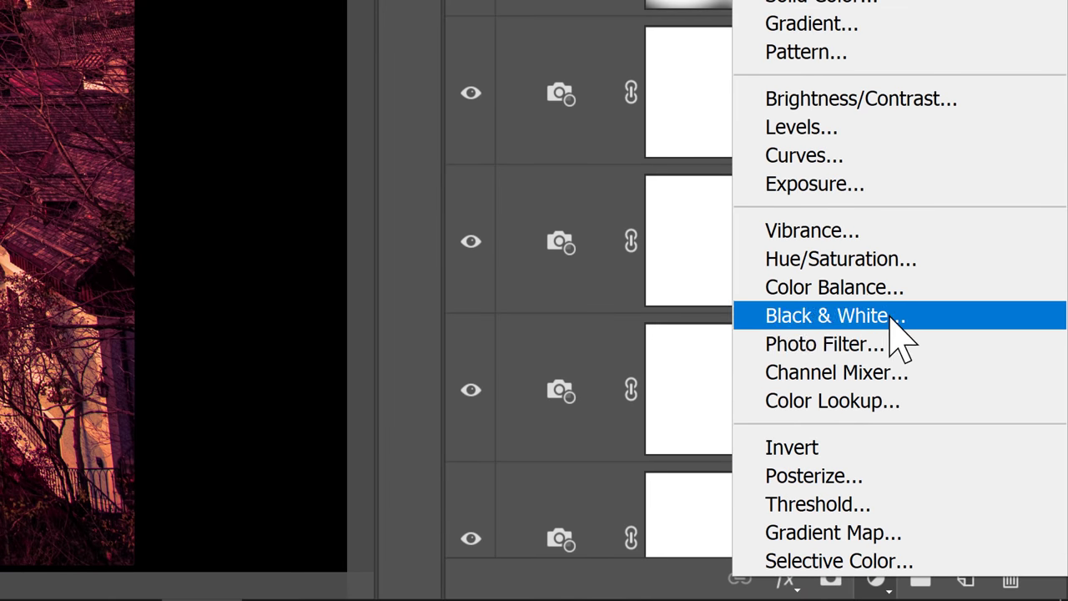
{"action": "left_click", "coordinate": [835, 401]}
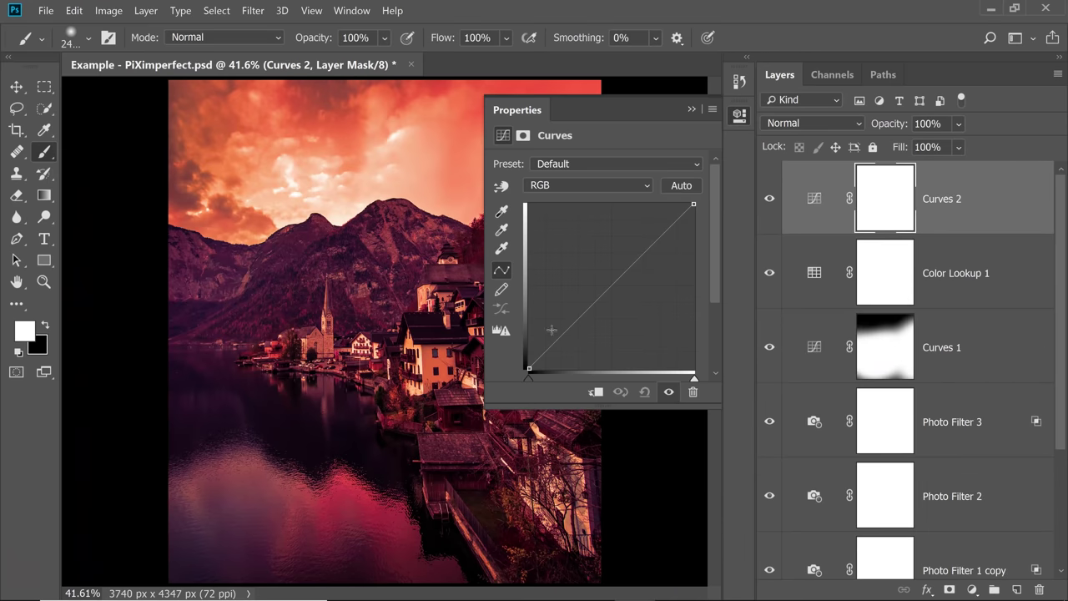
{"action": "left_click_drag", "start_coordinate": [529, 368], "coordinate": [525, 357]}
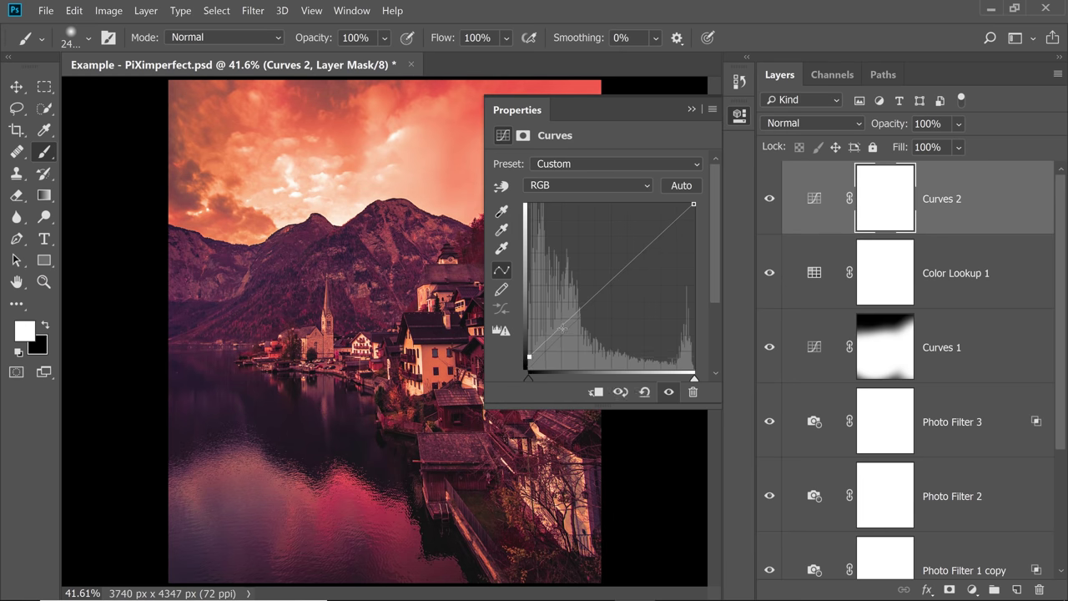
{"action": "left_click_drag", "start_coordinate": [562, 328], "coordinate": [561, 334]}
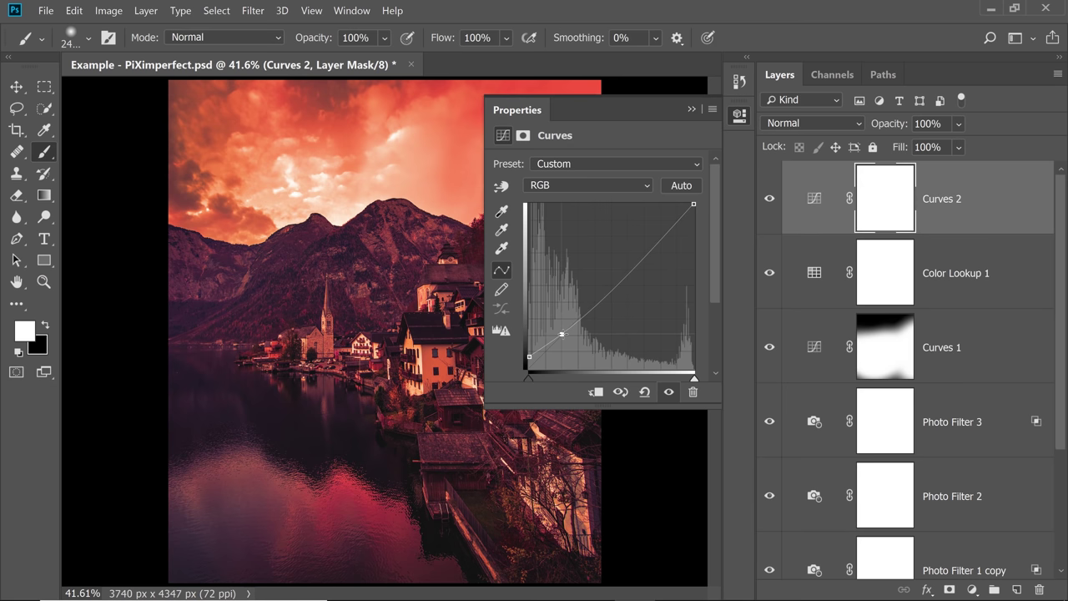
{"action": "left_click", "coordinate": [693, 109]}
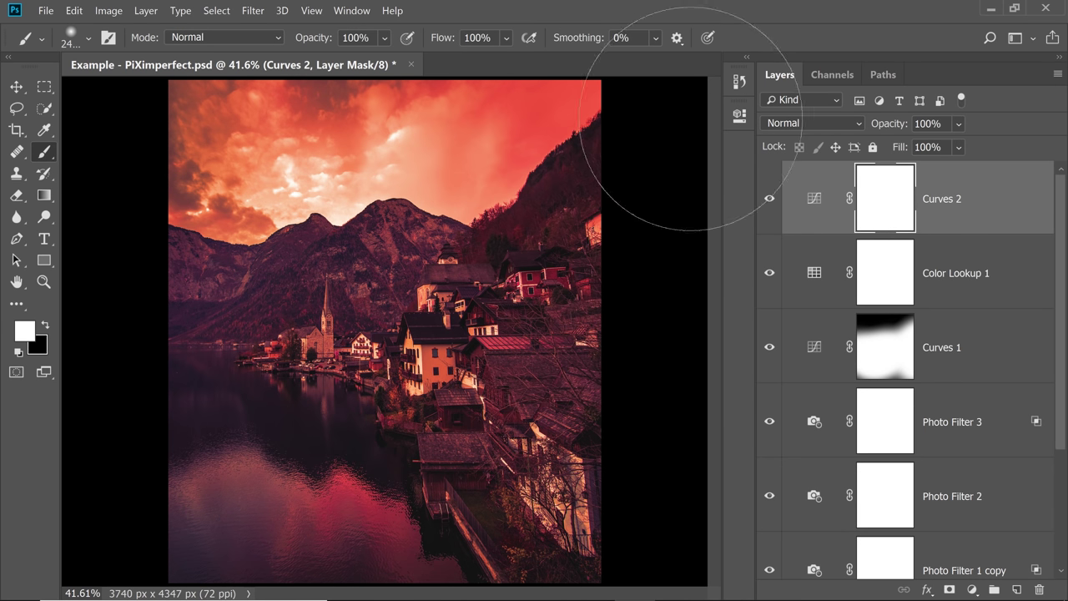
{"action": "left_click_drag", "start_coordinate": [890, 124], "coordinate": [790, 134]}
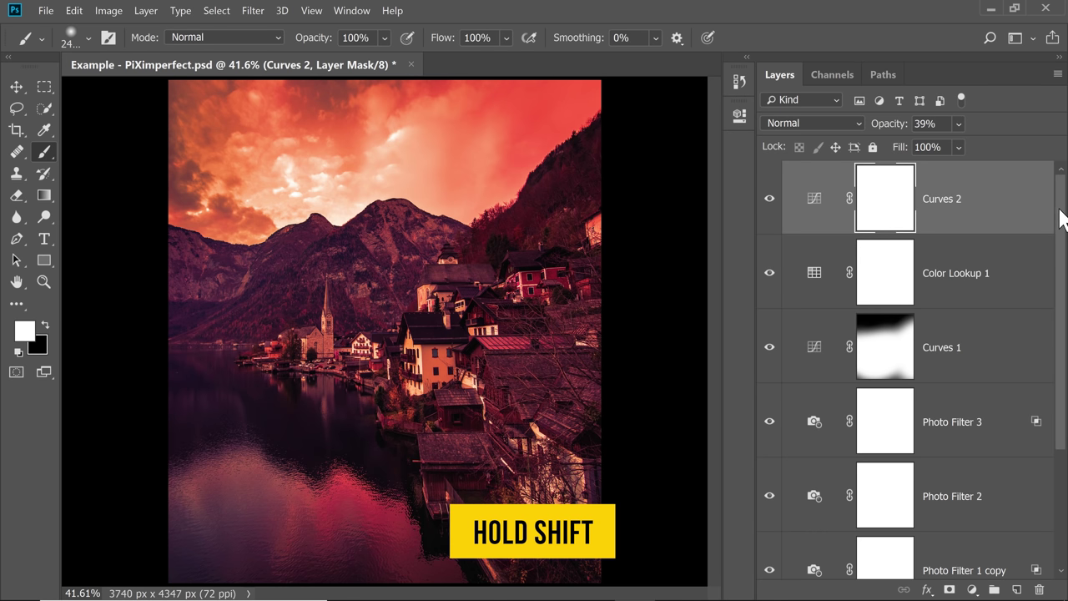
Group every adjustment layer down to Photo Filter 1 into Group 1 at 91% opacity.
{"action": "scroll", "coordinate": [1049, 292], "scroll_direction": "down", "scroll_amount": 3}
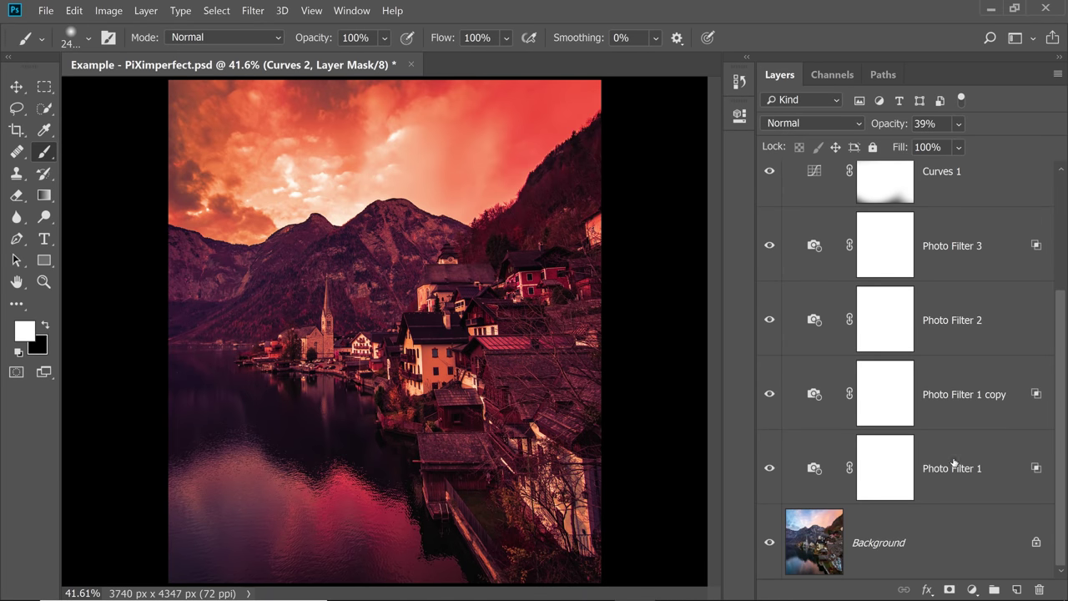
{"action": "left_click", "coordinate": [963, 463], "text": "shift"}
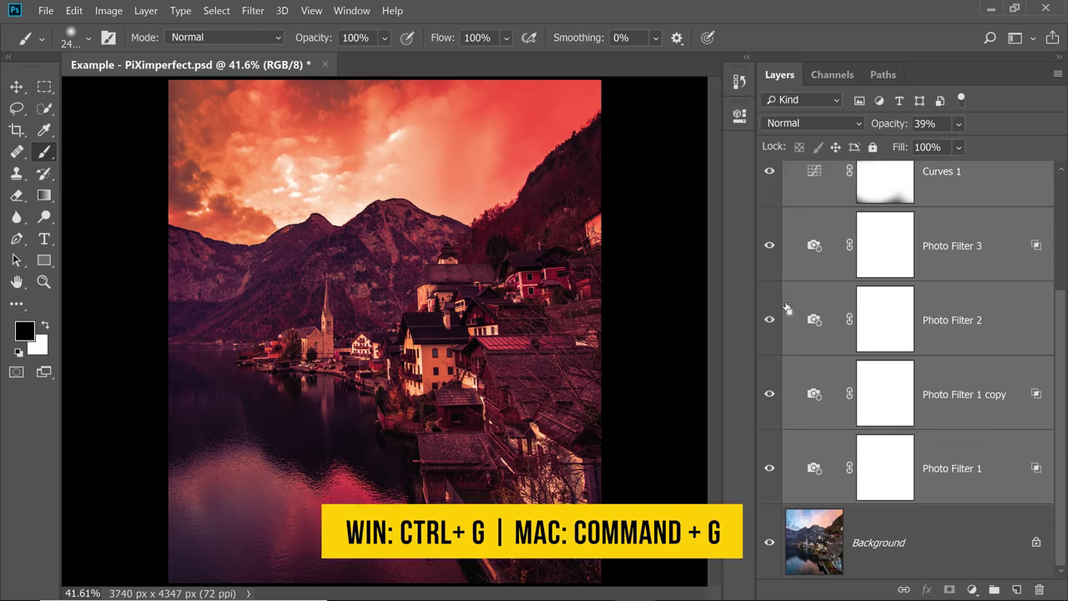
{"action": "key", "text": "ctrl+g"}
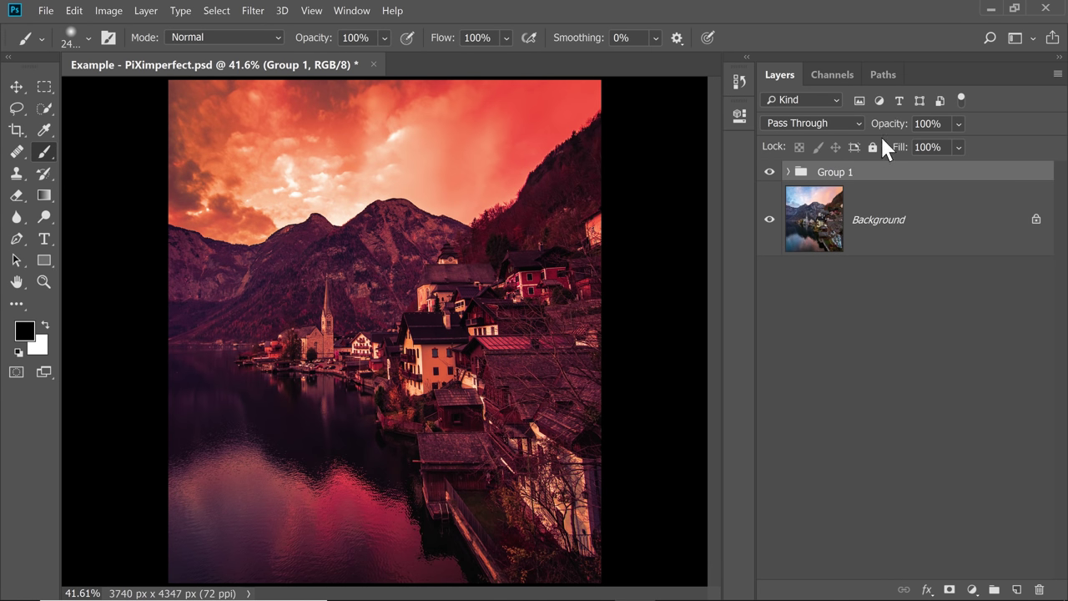
{"action": "mouse_move", "coordinate": [894, 127]}
{"action": "left_mouse_down"}
{"action": "mouse_move", "coordinate": [840, 121]}
{"action": "mouse_move", "coordinate": [886, 129]}
{"action": "left_mouse_up"}
{"action": "left_click", "coordinate": [881, 136]}
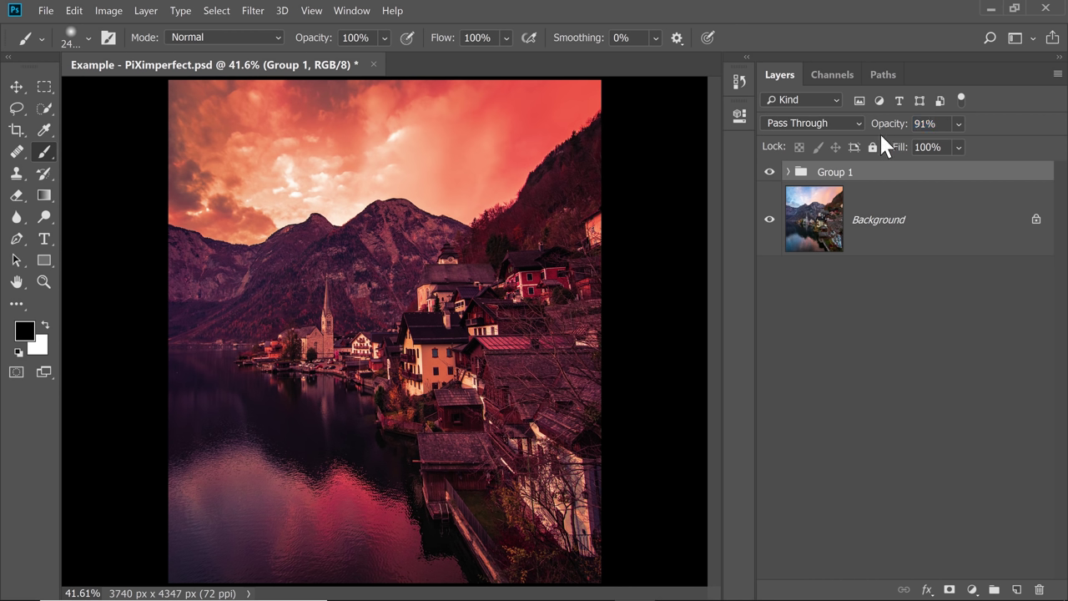
{"action": "left_click", "coordinate": [770, 173]}
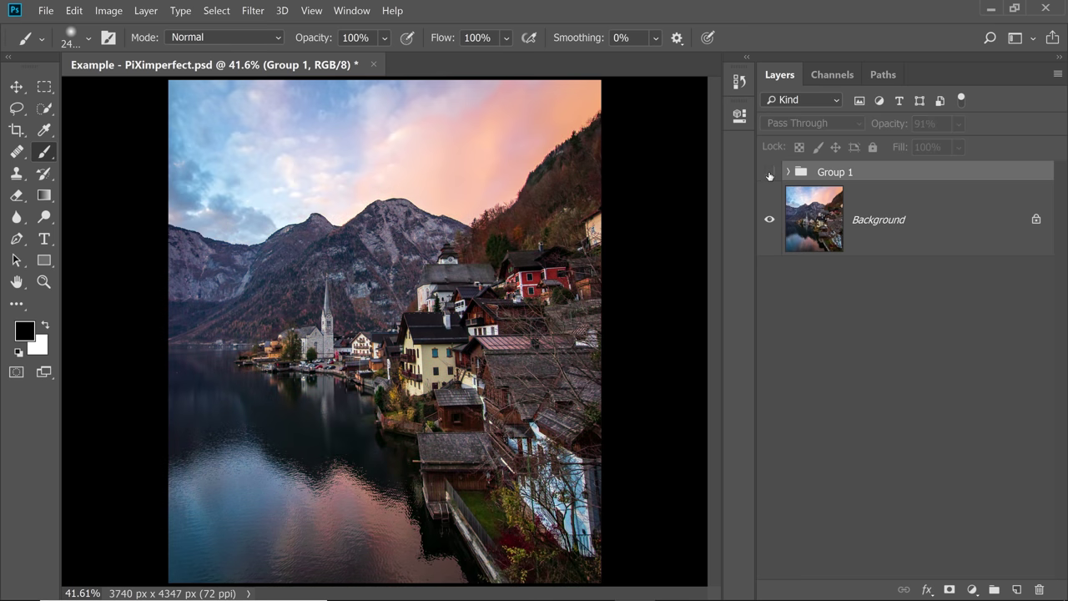
{"action": "left_click", "coordinate": [771, 173]}
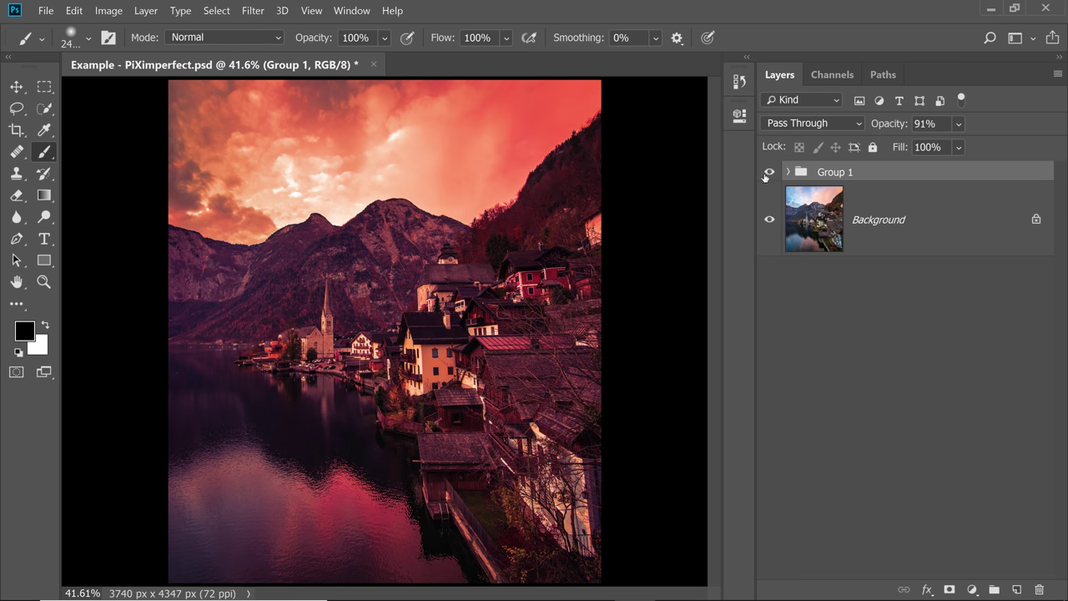